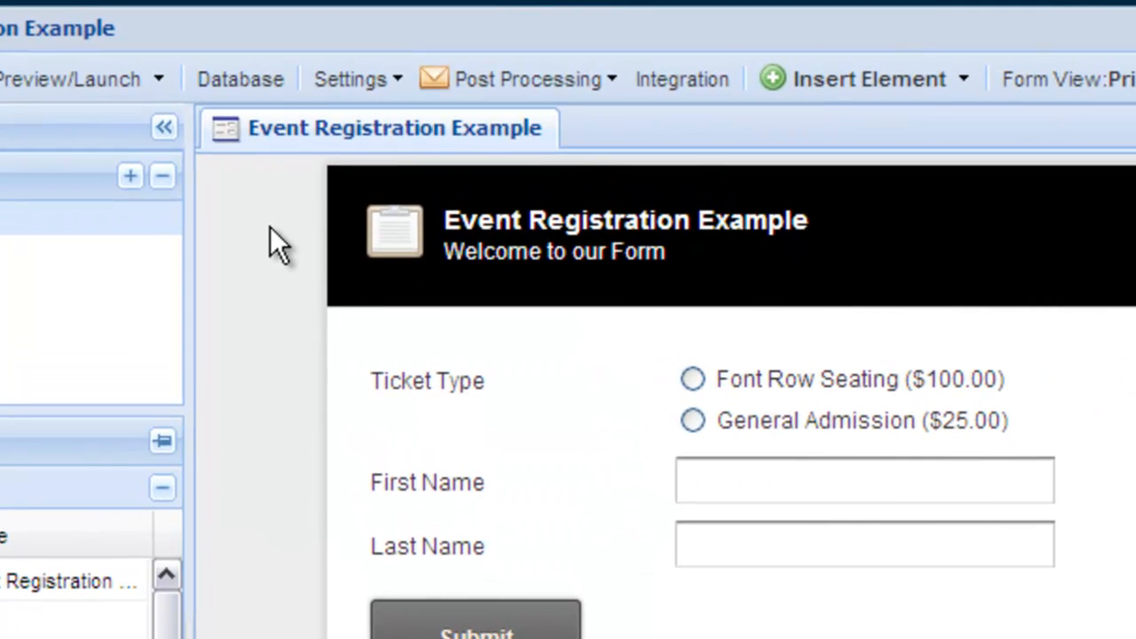
# Open the Inventory Control extension from the form settings and start a new inventory item
pyautogui.click(377, 84)
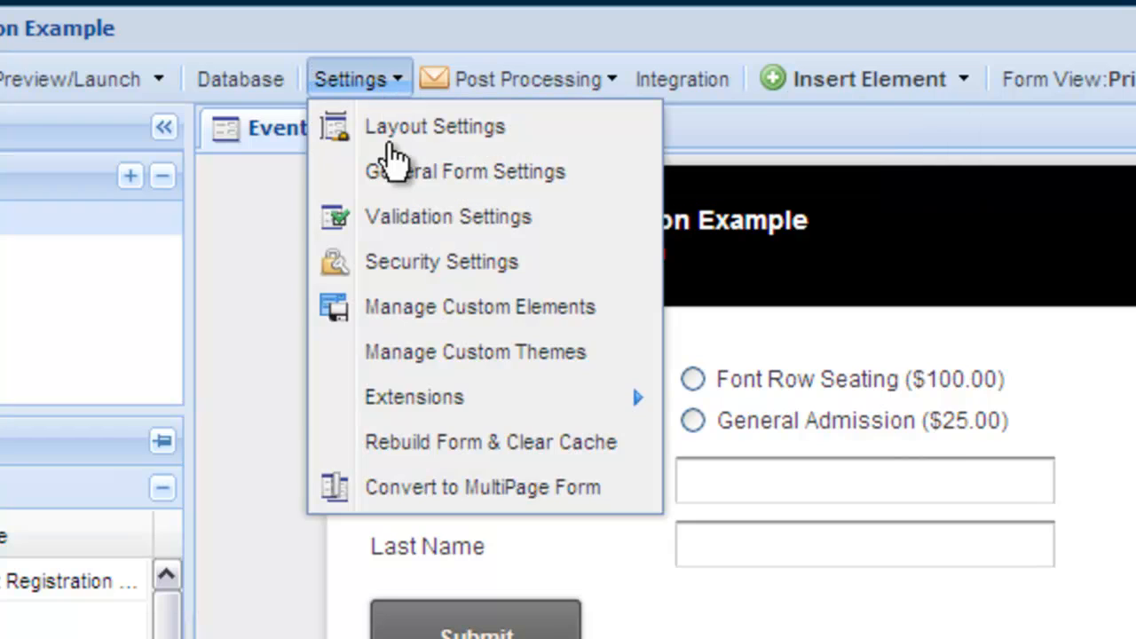
pyautogui.moveTo(391, 412)
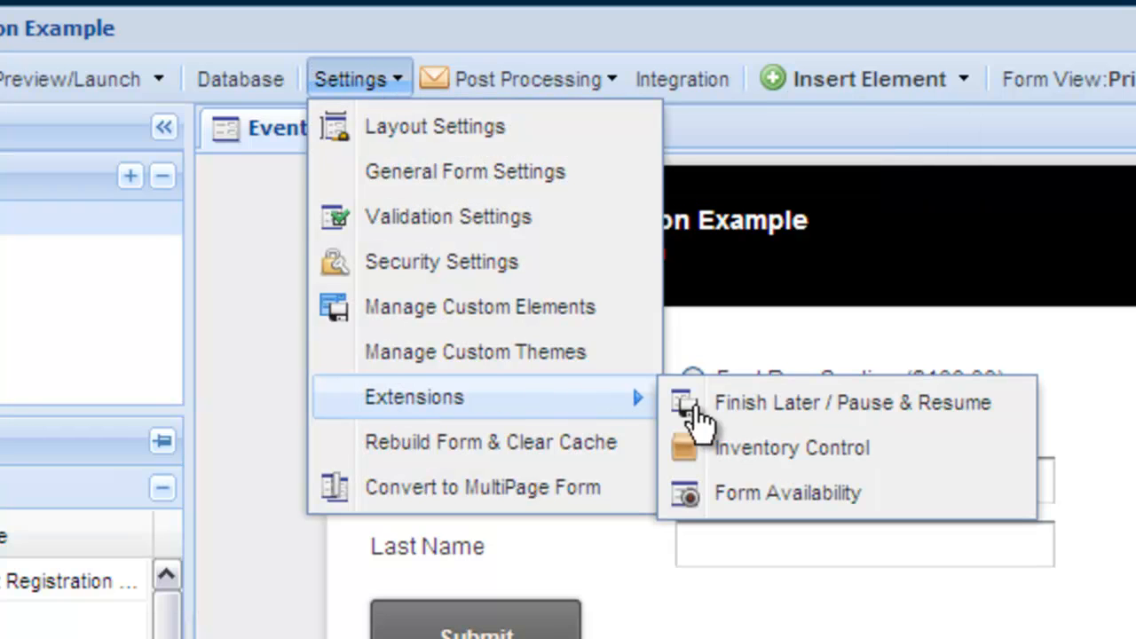
pyautogui.click(778, 461)
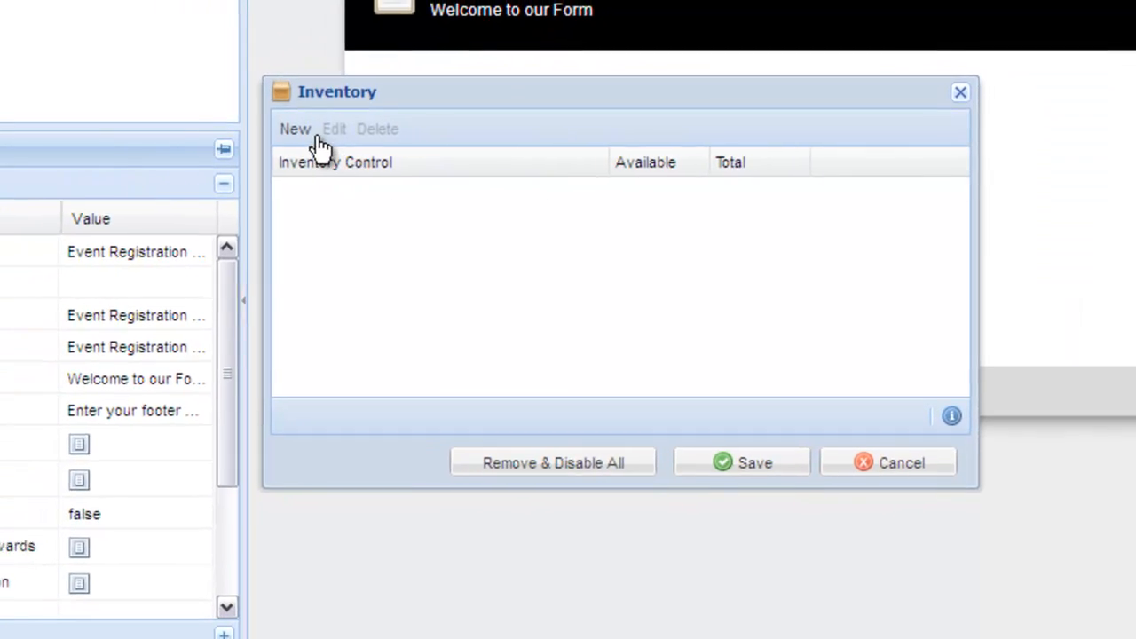
pyautogui.click(364, 133)
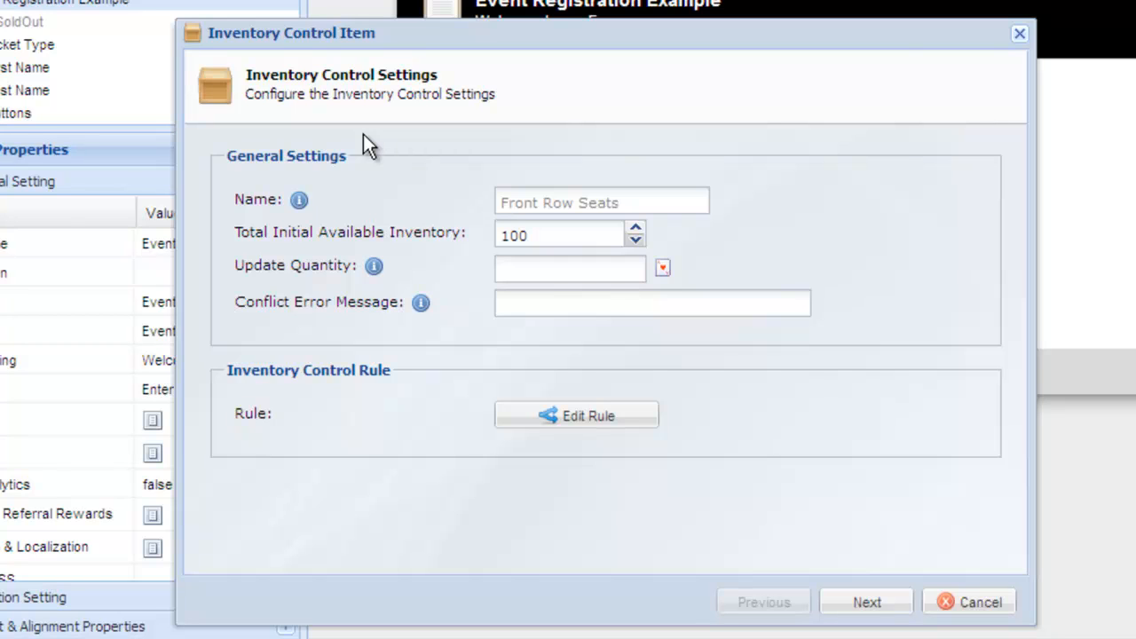
# Name the item Front Row Seating with total initial inventory 5 and update quantity 1
pyautogui.click(494, 201)
pyautogui.write('Front Row ')
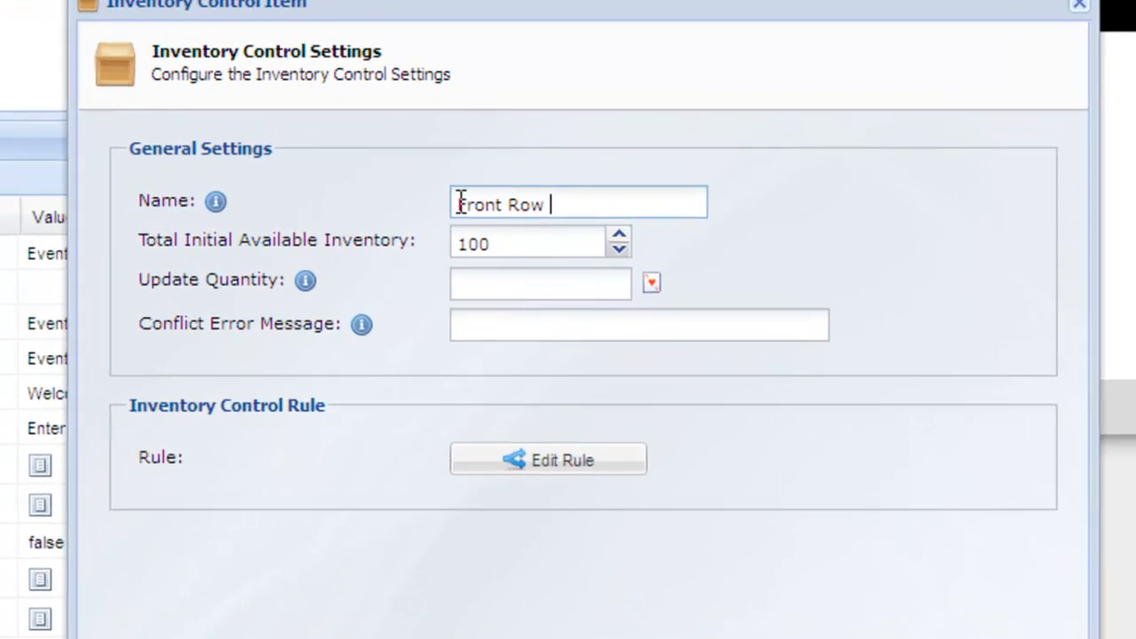
pyautogui.write('Seating')
pyautogui.press('Tab')
pyautogui.write('5')
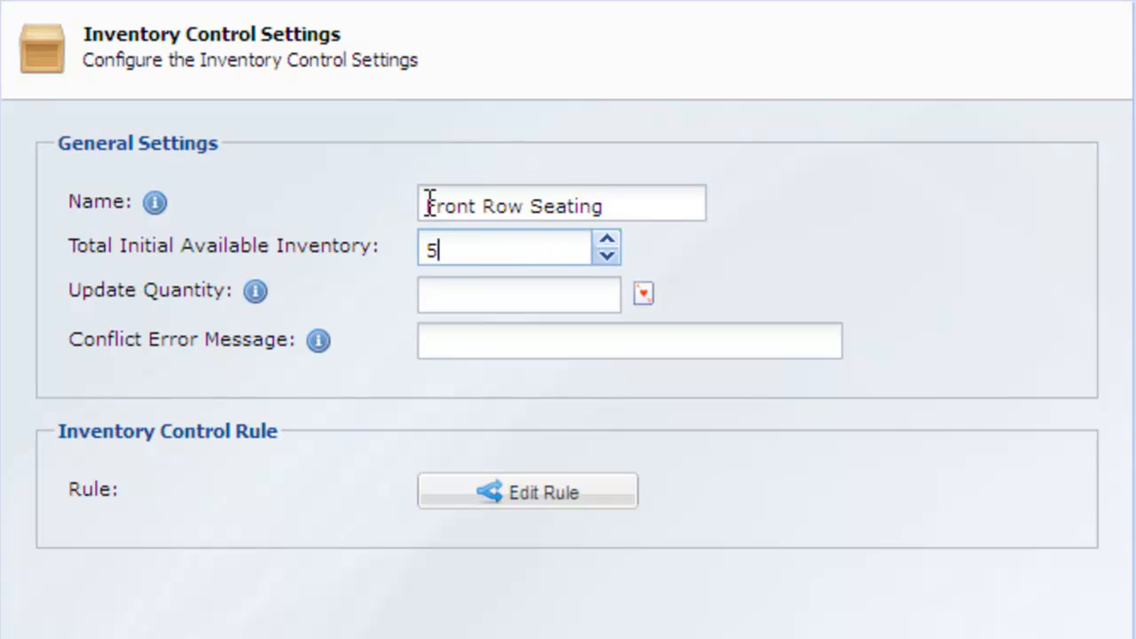
pyautogui.press('Tab')
pyautogui.write('1')
pyautogui.press('Tab')
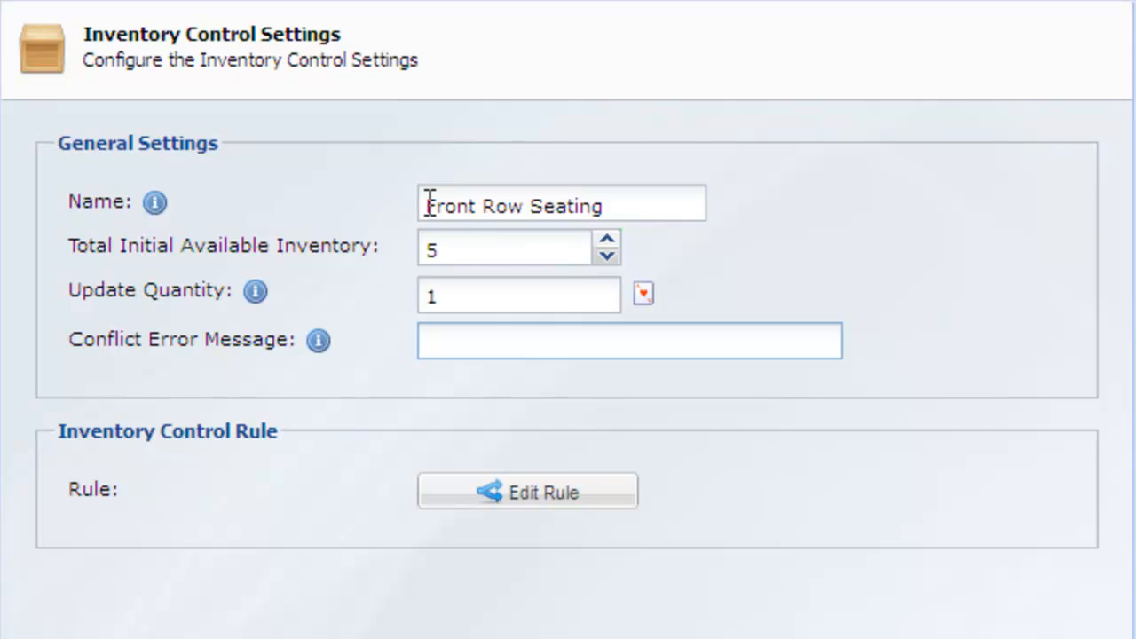
# Edit the inventory rule to match Ticket Type equals Font Row Seating ($100.00) and save it
pyautogui.click(568, 504)
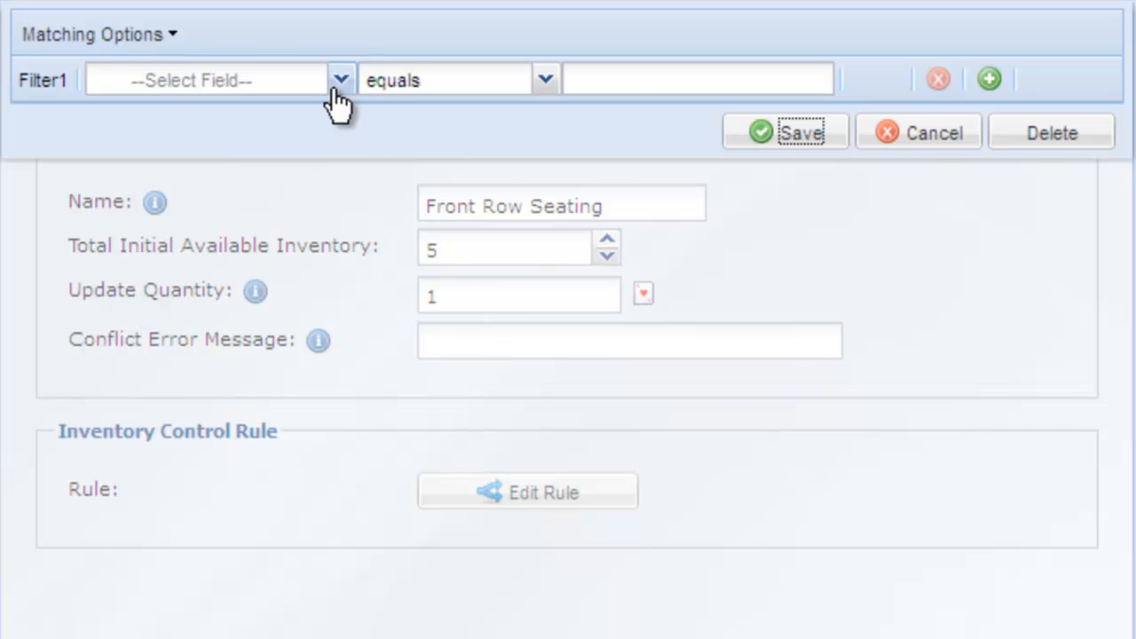
pyautogui.click(338, 90)
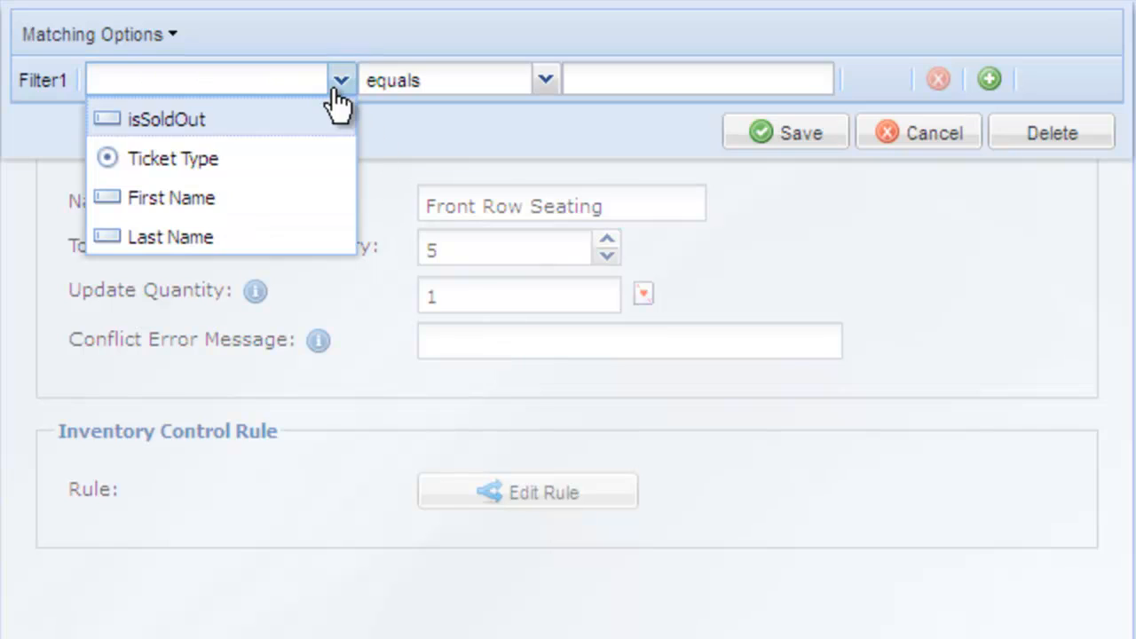
pyautogui.click(329, 158)
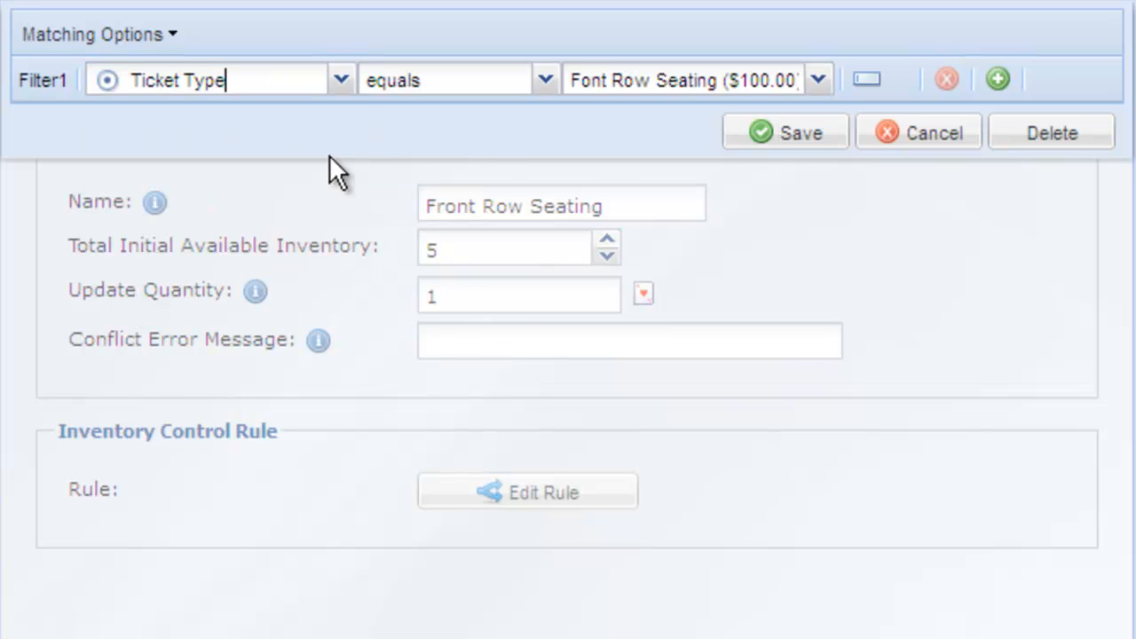
pyautogui.click(750, 142)
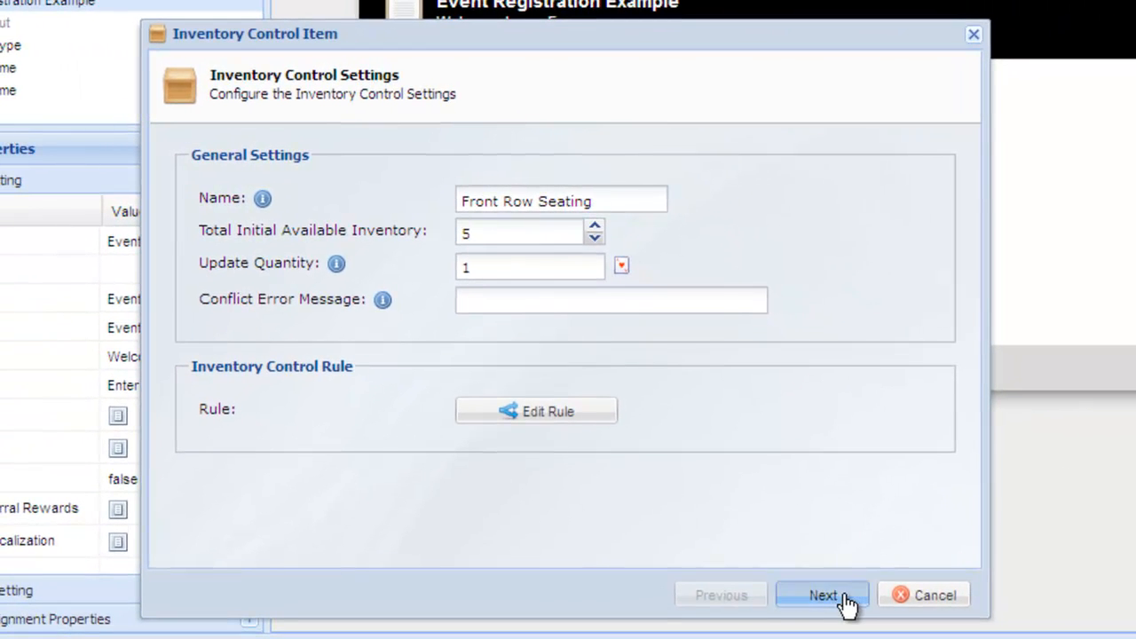
# Choose Hide Field Option as the inventory depleted action and continue
pyautogui.click(823, 596)
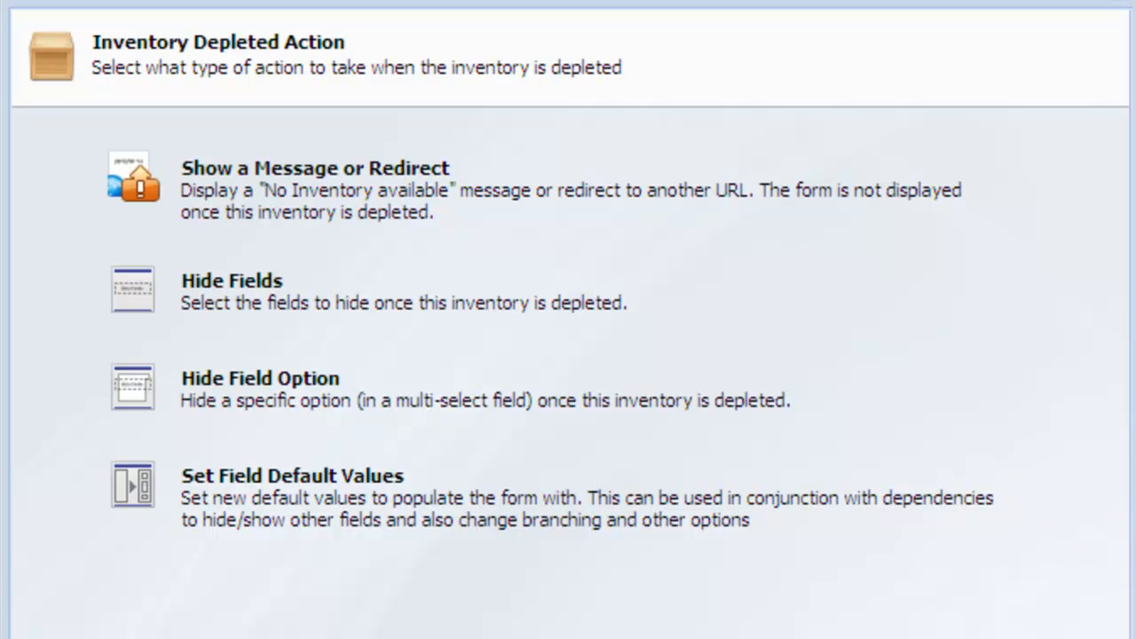
pyautogui.click(773, 404)
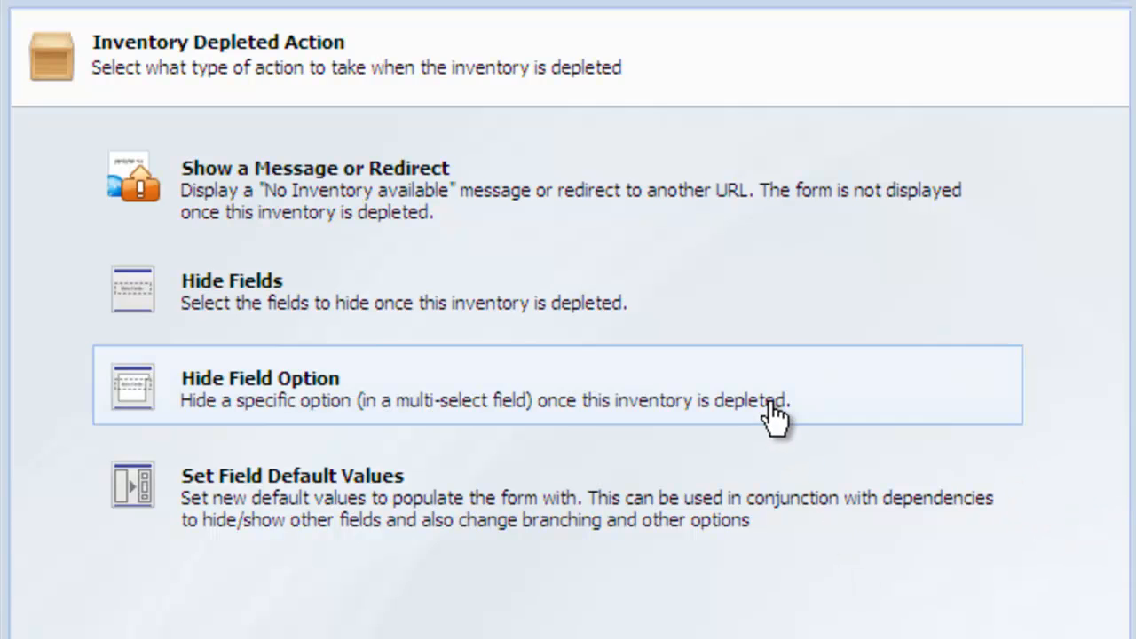
pyautogui.click(823, 596)
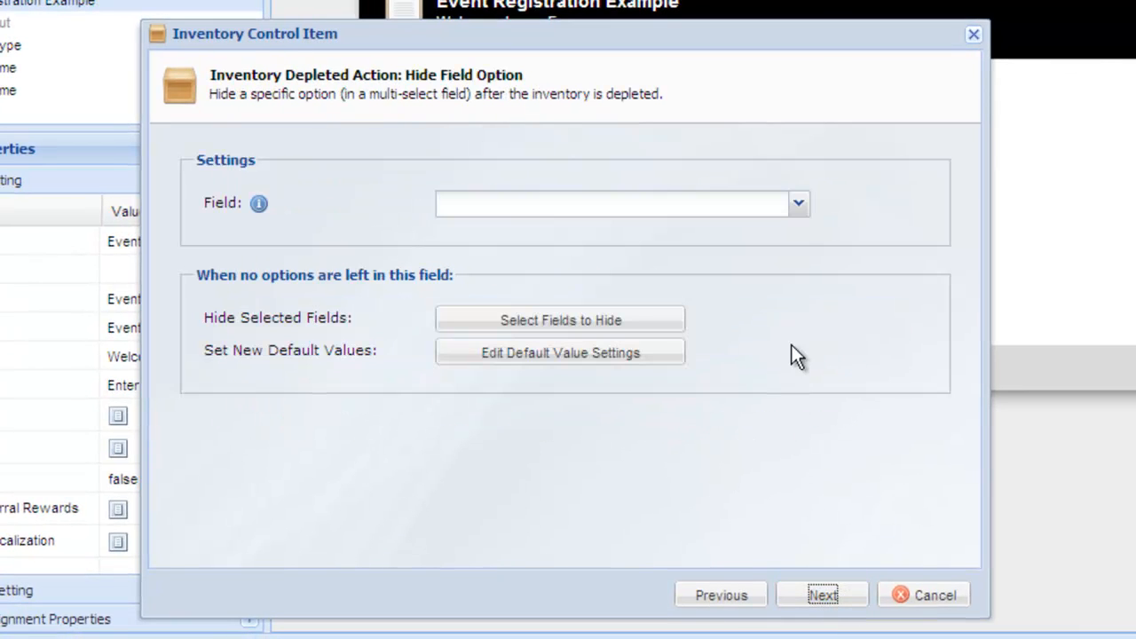
# Set the field to Ticket Type and select Ticket Type as the field to hide when no options remain
pyautogui.click(791, 213)
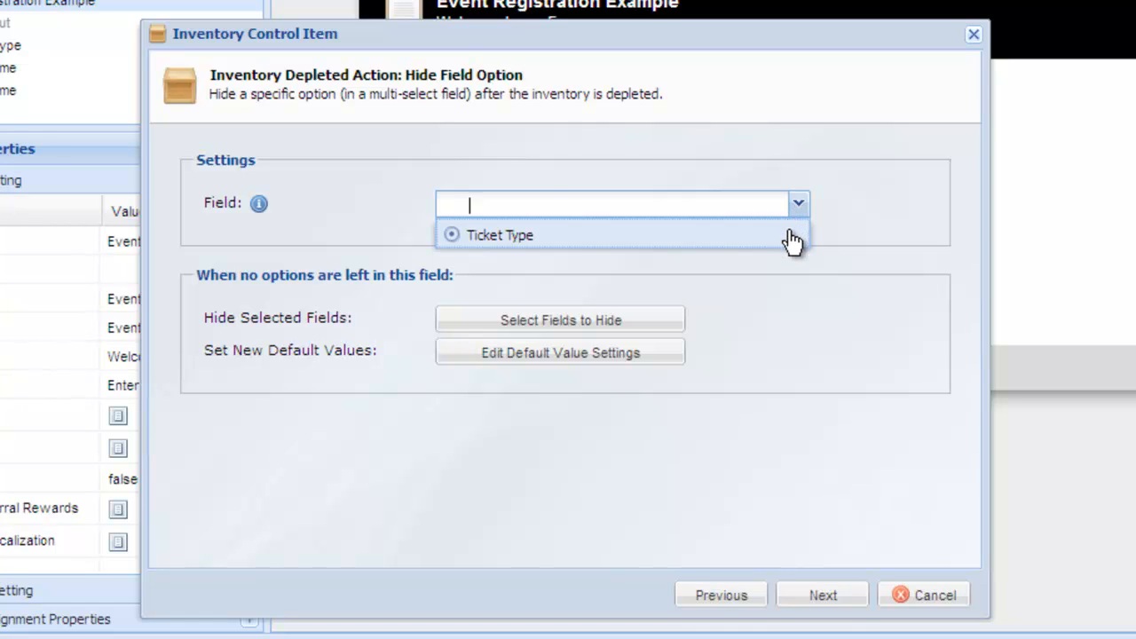
pyautogui.click(793, 238)
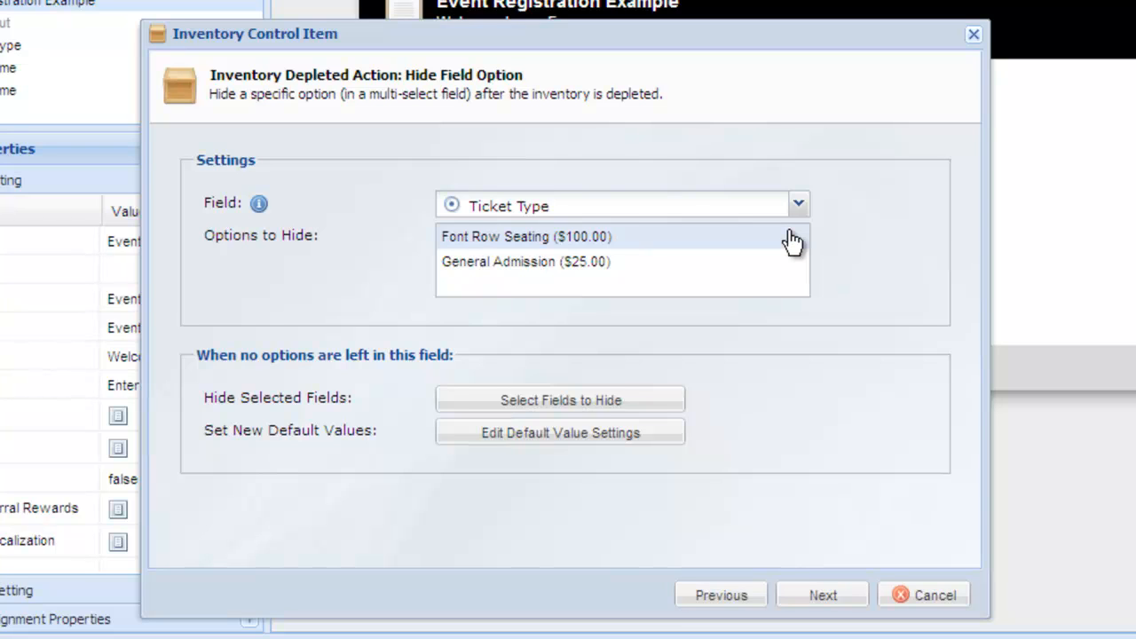
pyautogui.click(677, 409)
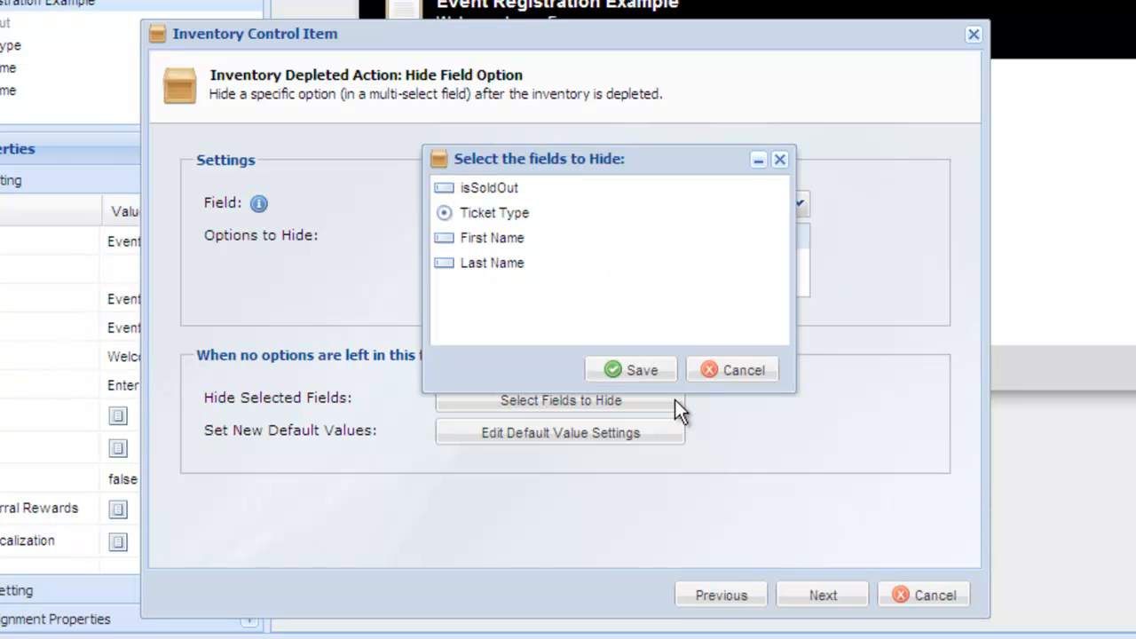
pyautogui.click(568, 227)
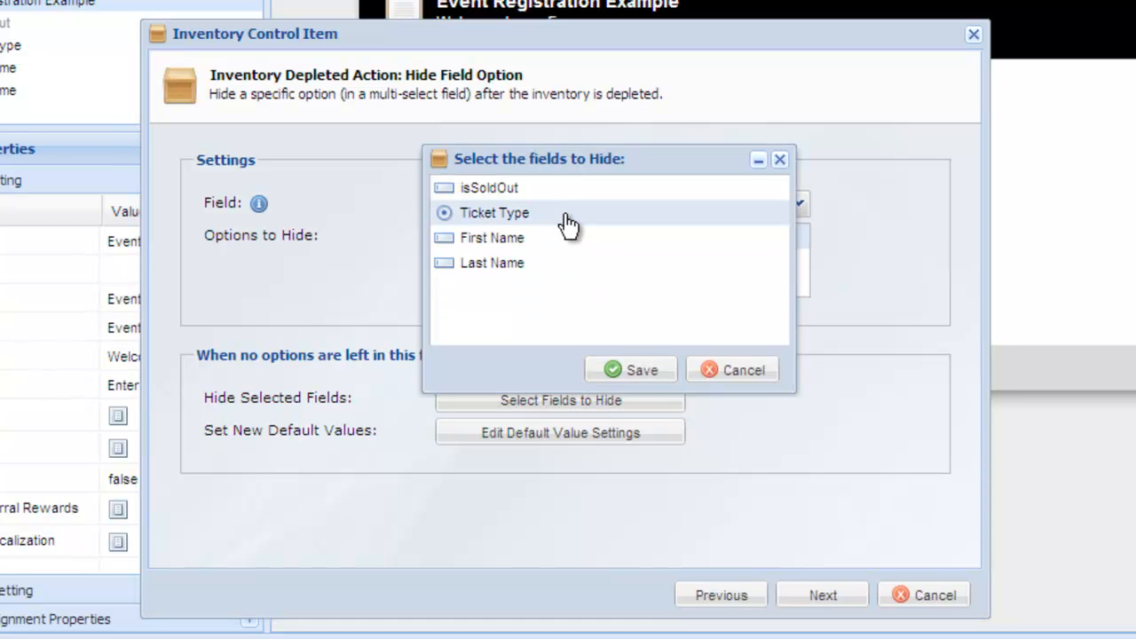
pyautogui.click(608, 374)
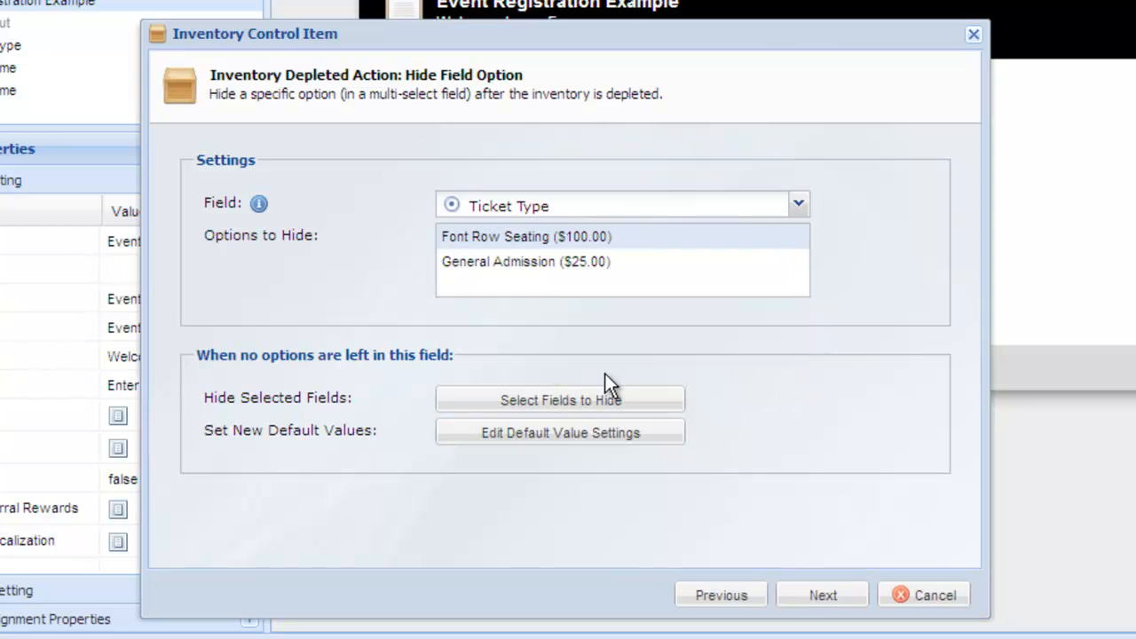
# Add a new default value setting isSoldOut to true and save it
pyautogui.click(595, 435)
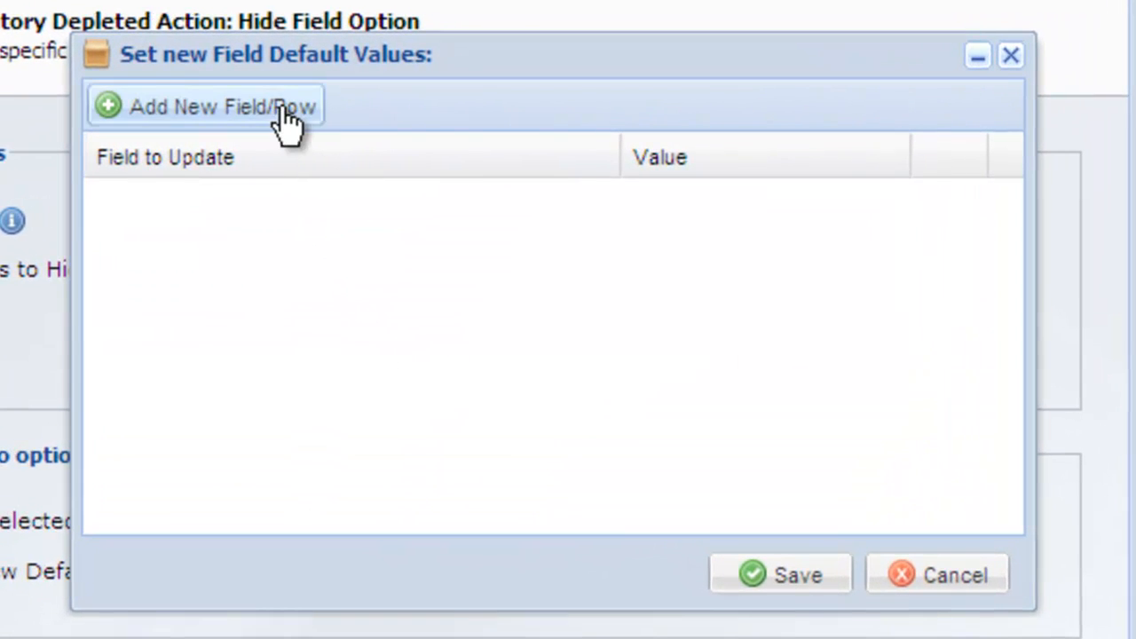
pyautogui.click(348, 119)
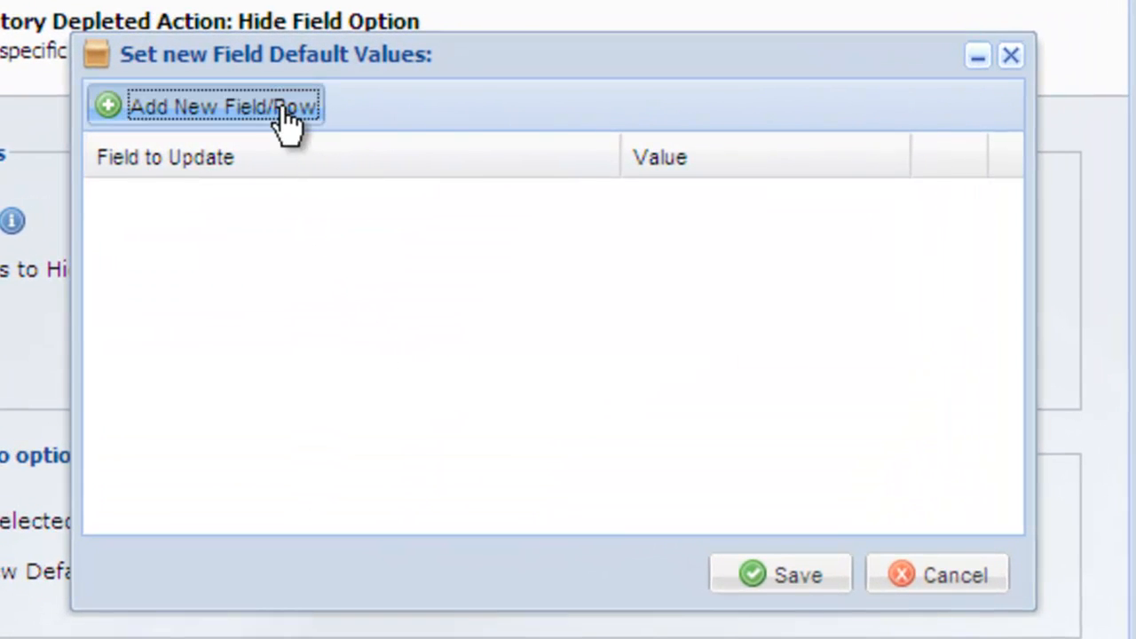
pyautogui.click(252, 202)
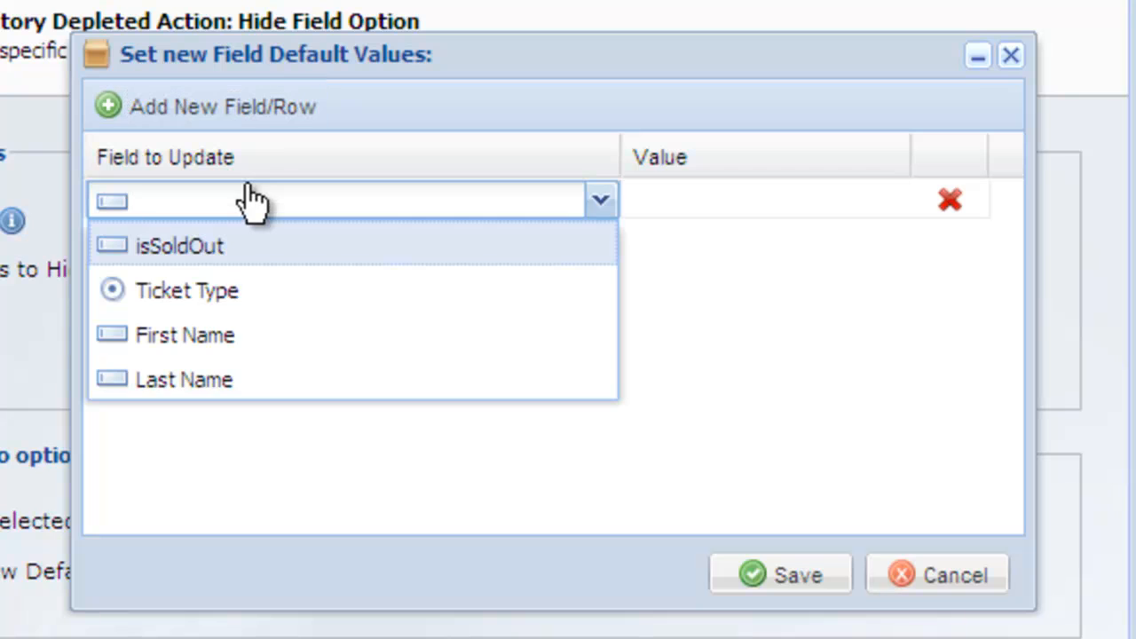
pyautogui.click(246, 247)
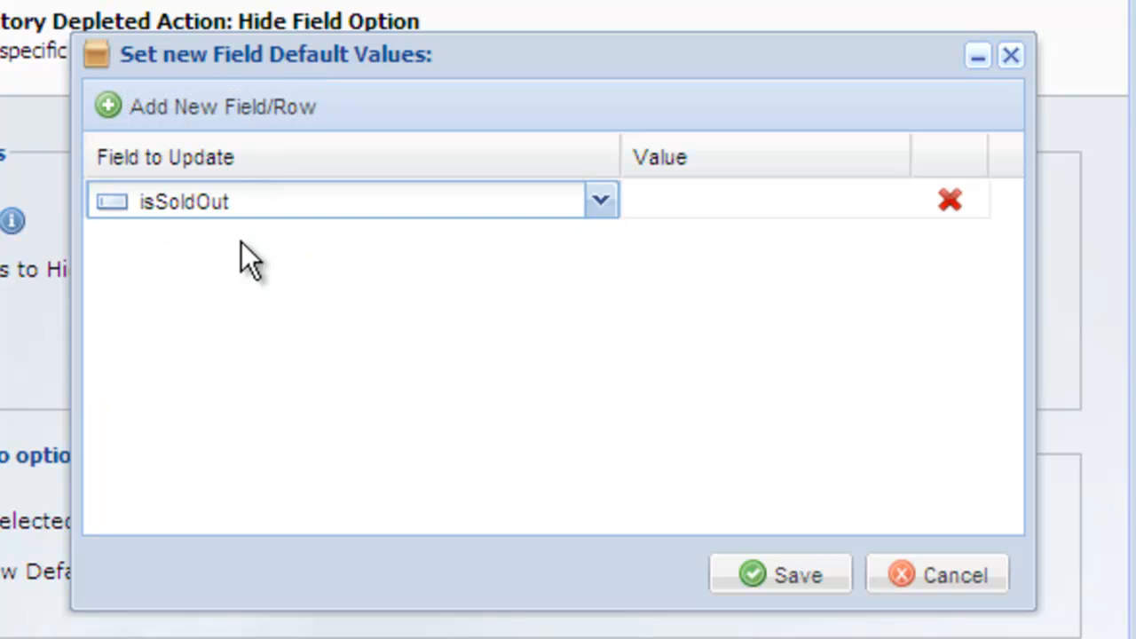
pyautogui.click(694, 184)
pyautogui.write('true')
pyautogui.press('Return')
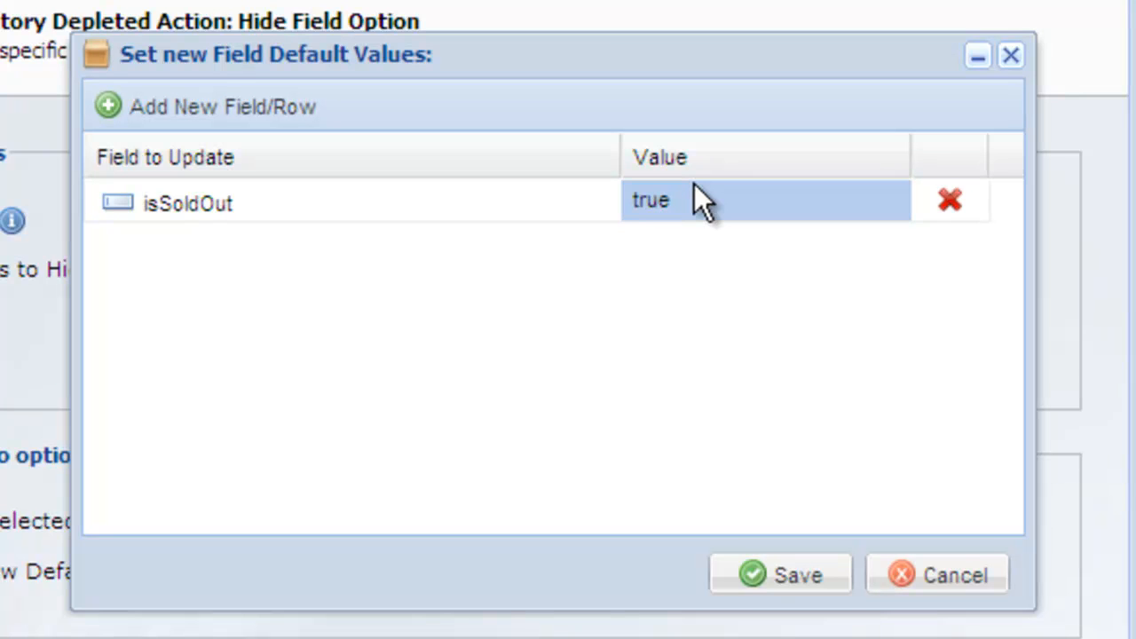
pyautogui.click(793, 579)
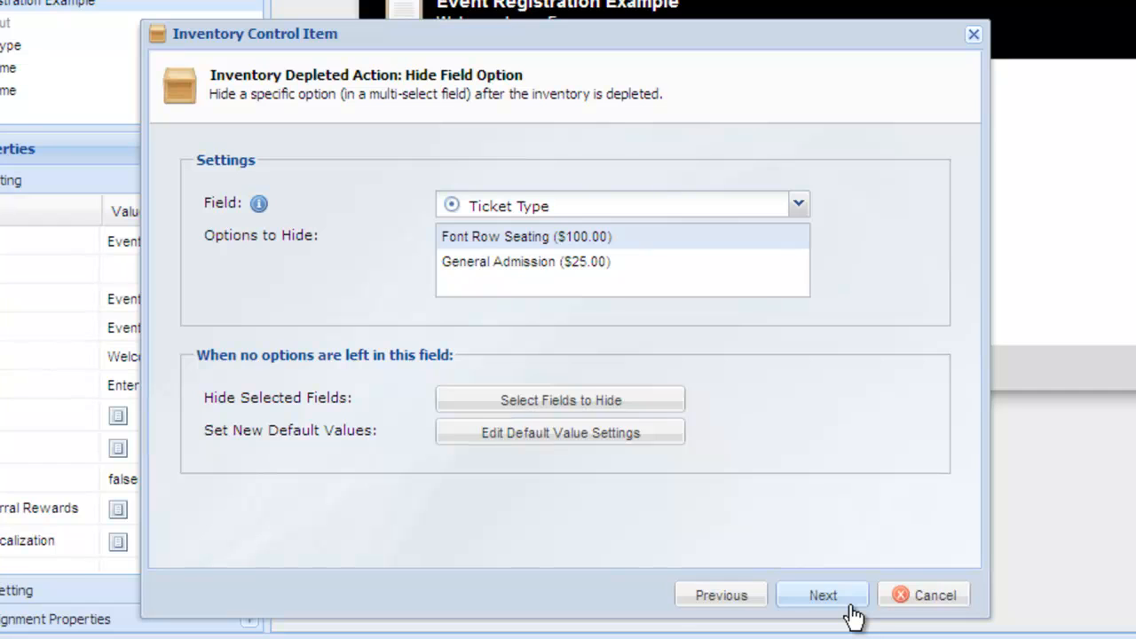
# Leave email notifications disabled and finish the Front Row Seating inventory item
pyautogui.click(850, 609)
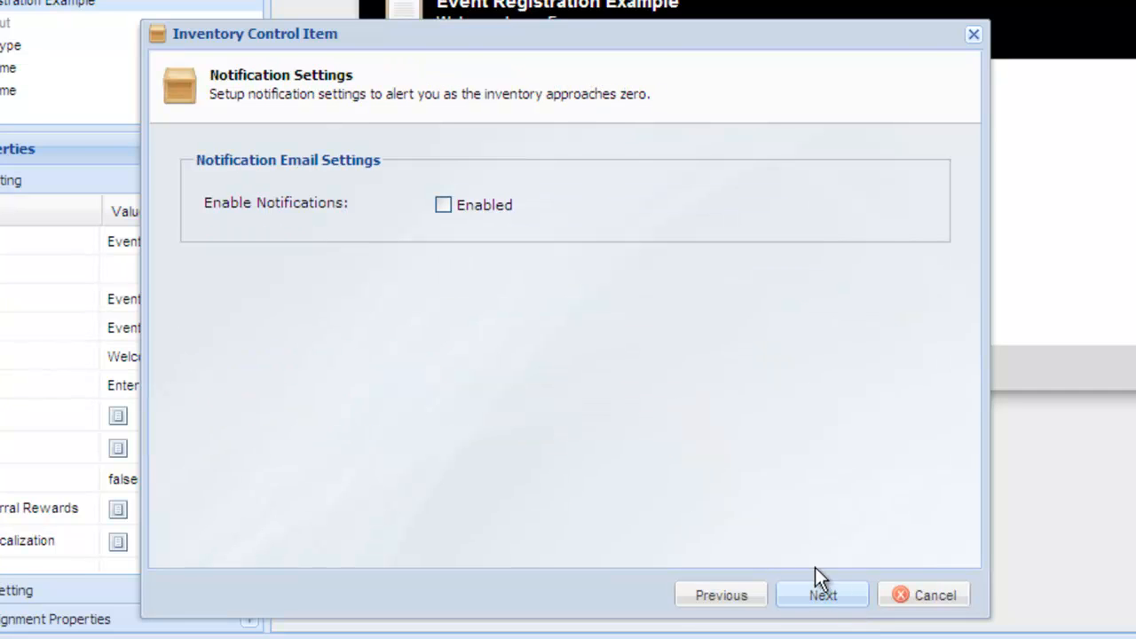
pyautogui.click(442, 205)
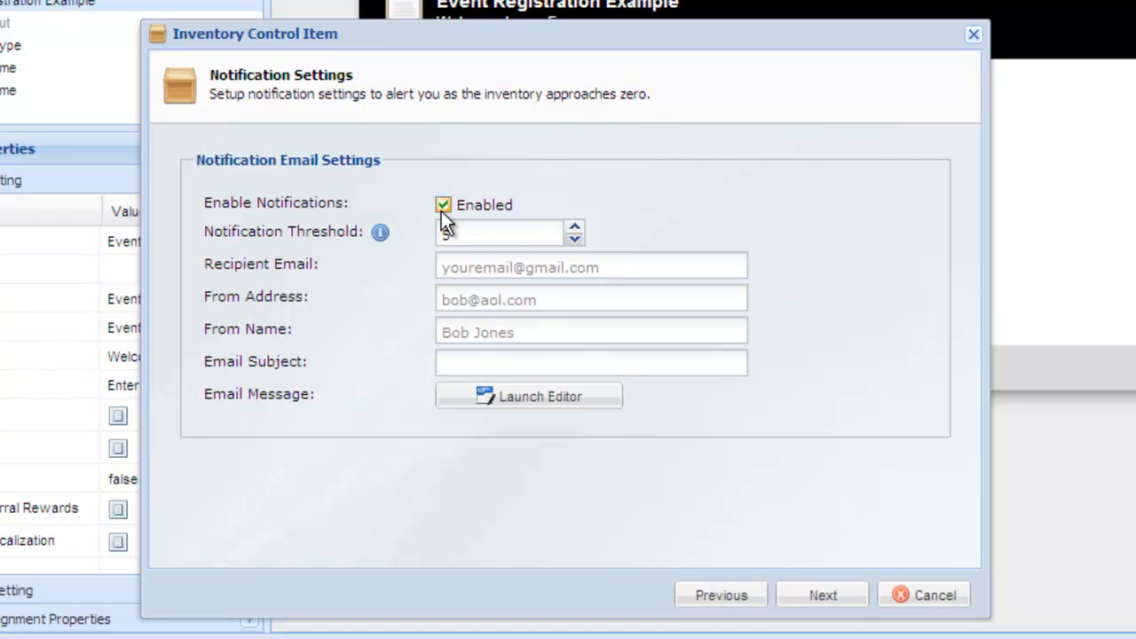
pyautogui.click(441, 210)
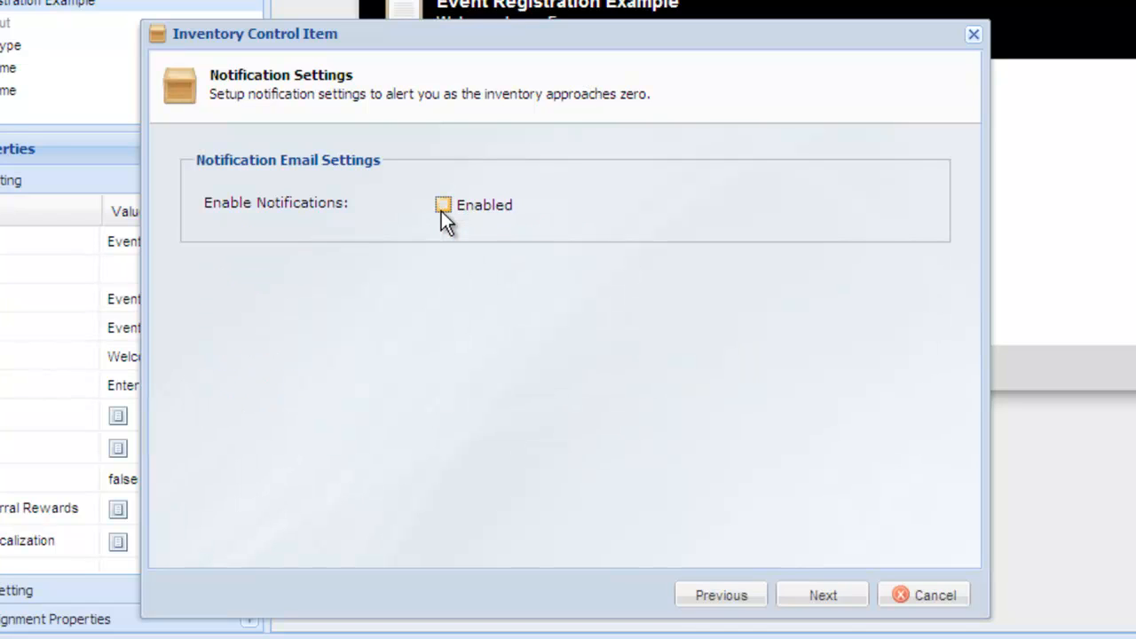
pyautogui.click(848, 597)
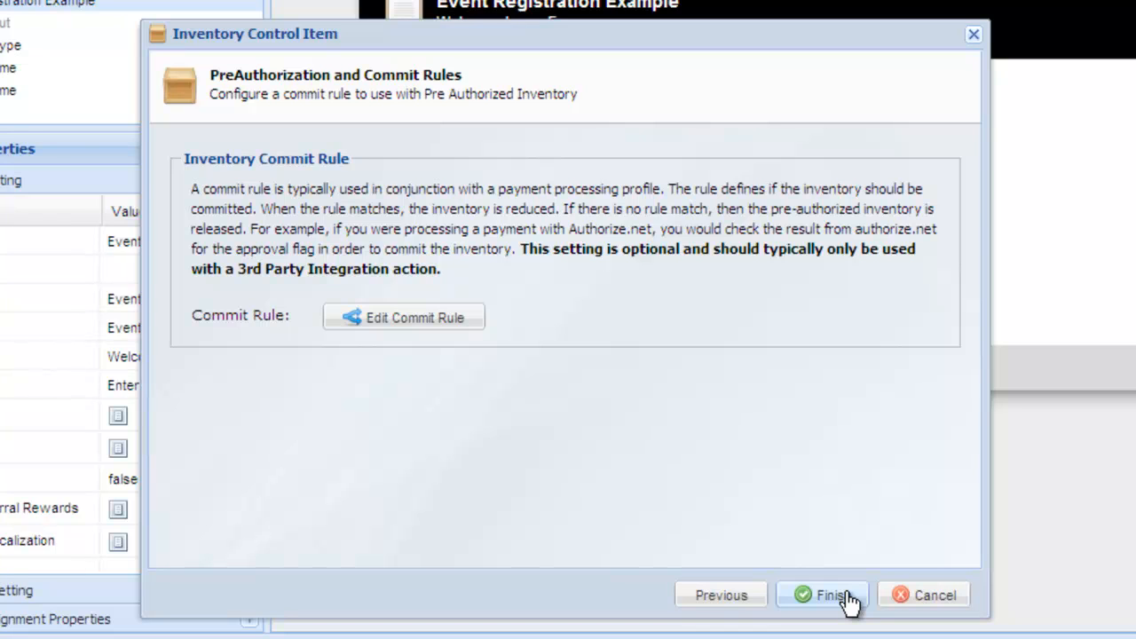
pyautogui.click(830, 596)
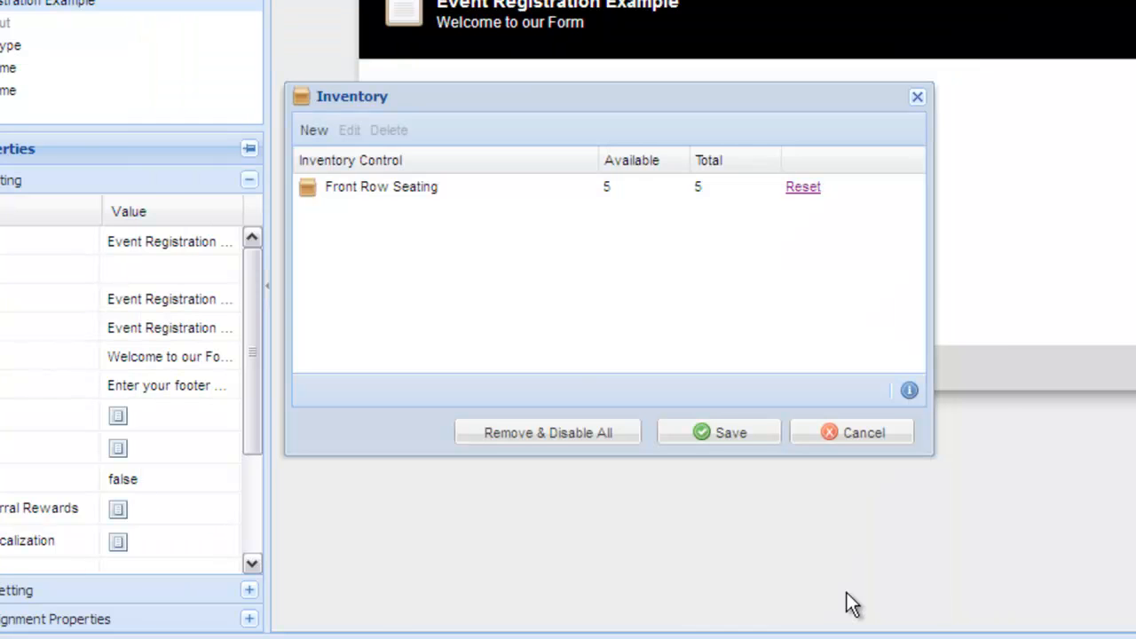
# Create a new inventory item named General Admission with total initial inventory 5 and update quantity 1
pyautogui.click(309, 137)
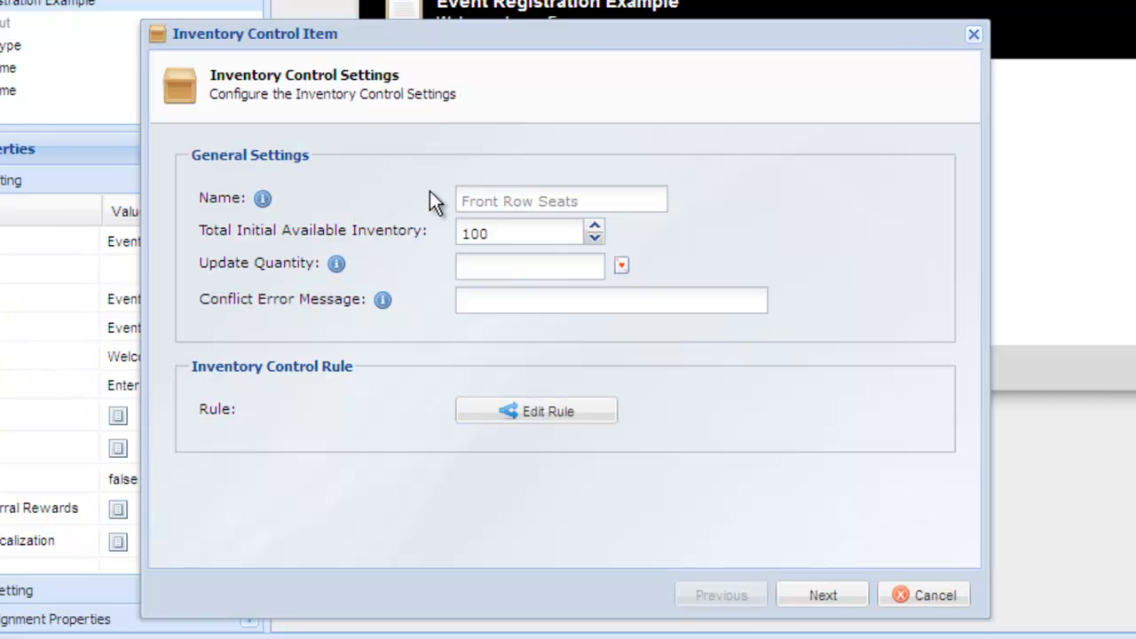
pyautogui.click(477, 198)
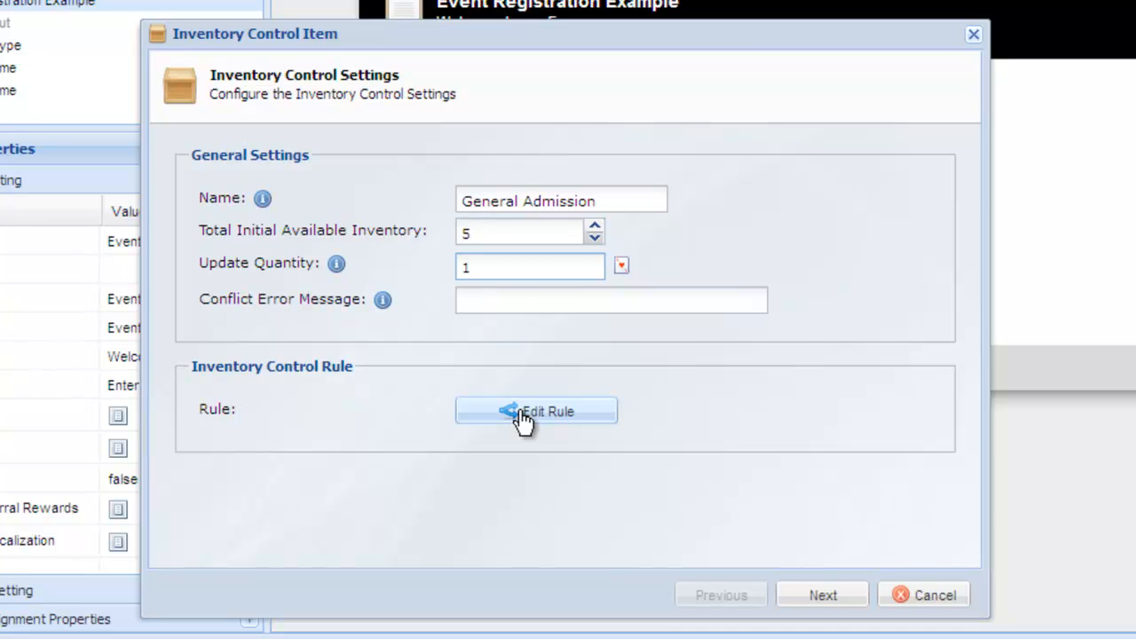
# Edit the rule so Ticket Type equals General Admission ($25.00) and save it
pyautogui.click(521, 416)
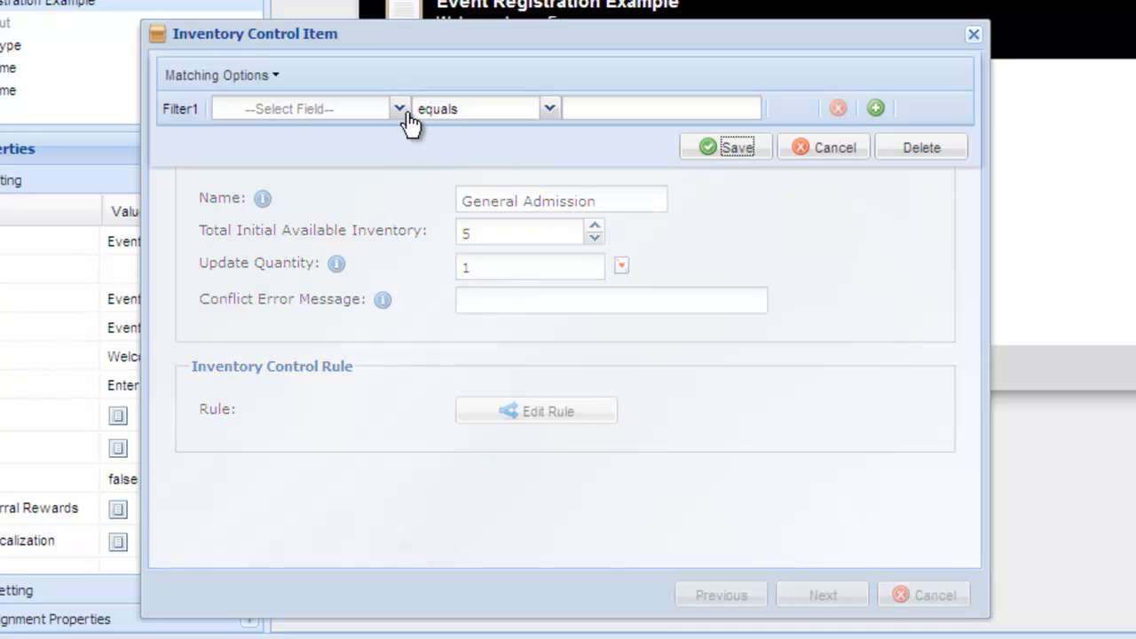
pyautogui.click(404, 111)
pyautogui.click(376, 175)
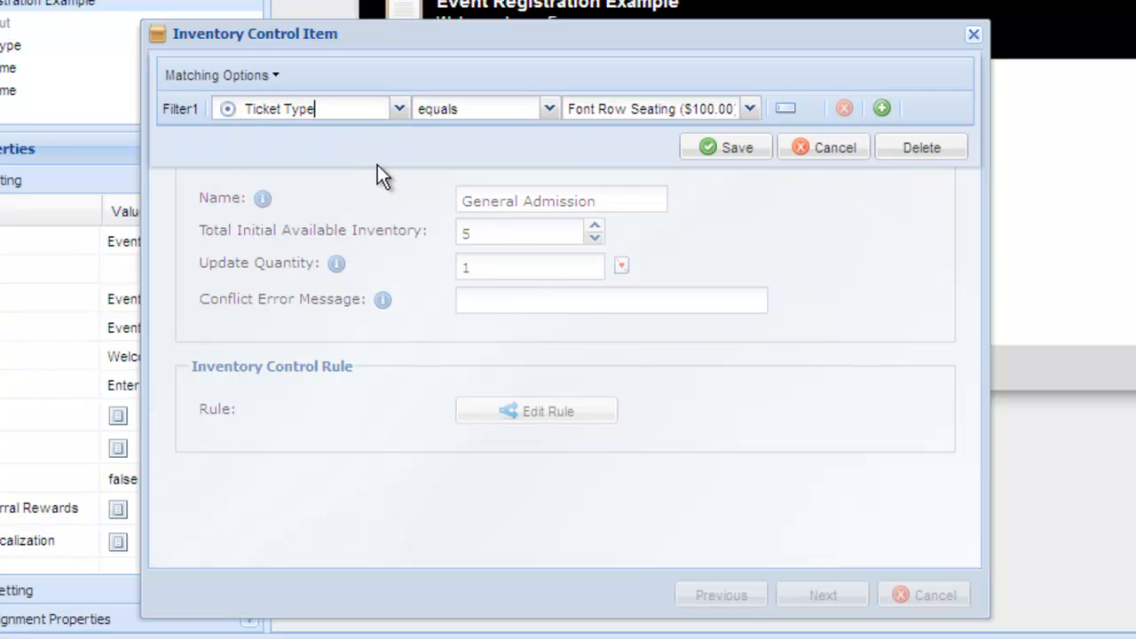
pyautogui.click(587, 110)
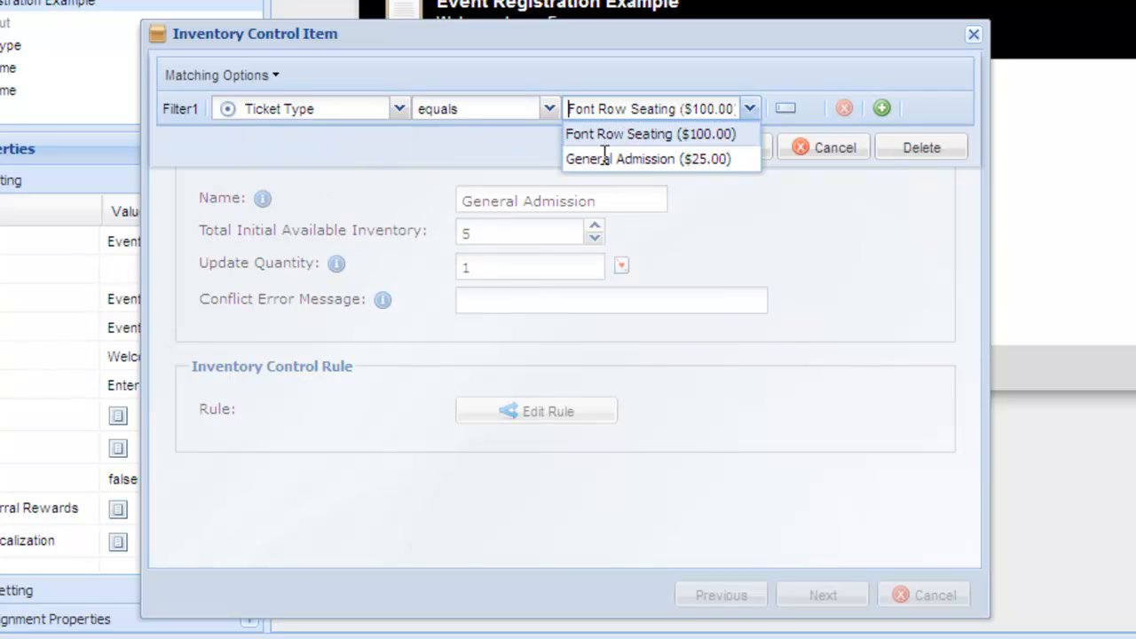
pyautogui.click(606, 159)
pyautogui.click(693, 152)
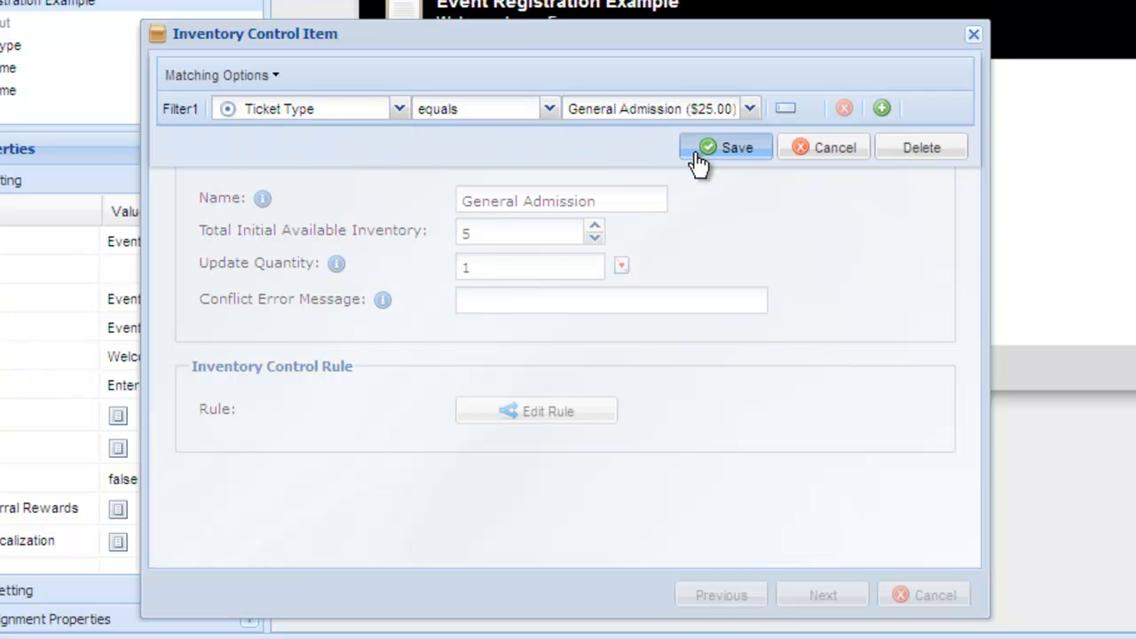
# Choose Hide Field Option as the action when the inventory is depleted
pyautogui.click(854, 604)
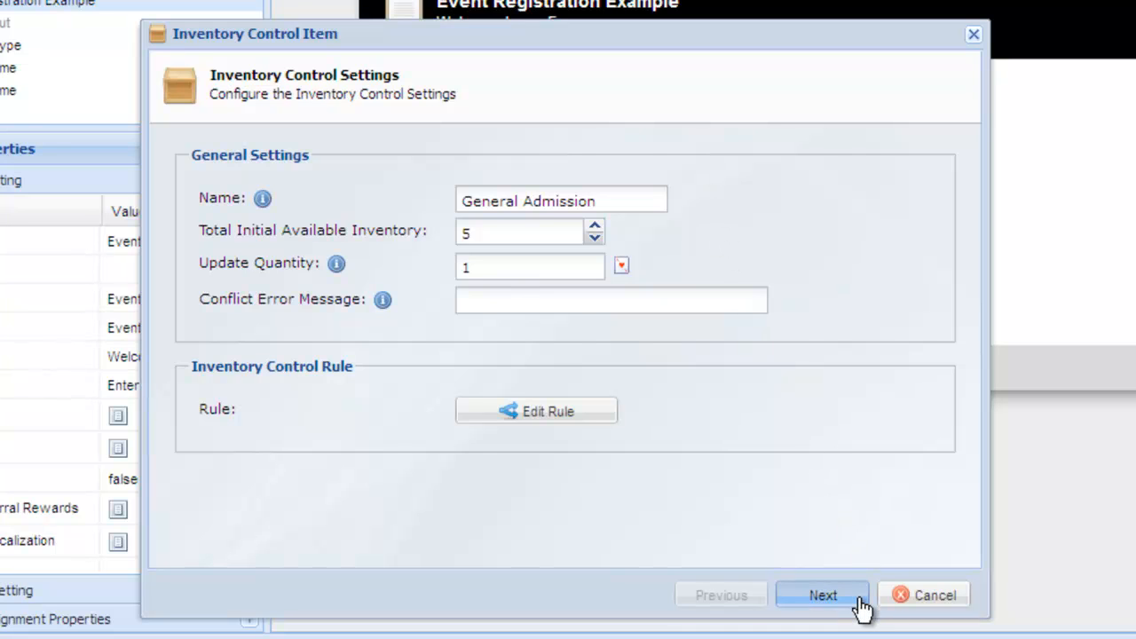
pyautogui.click(759, 355)
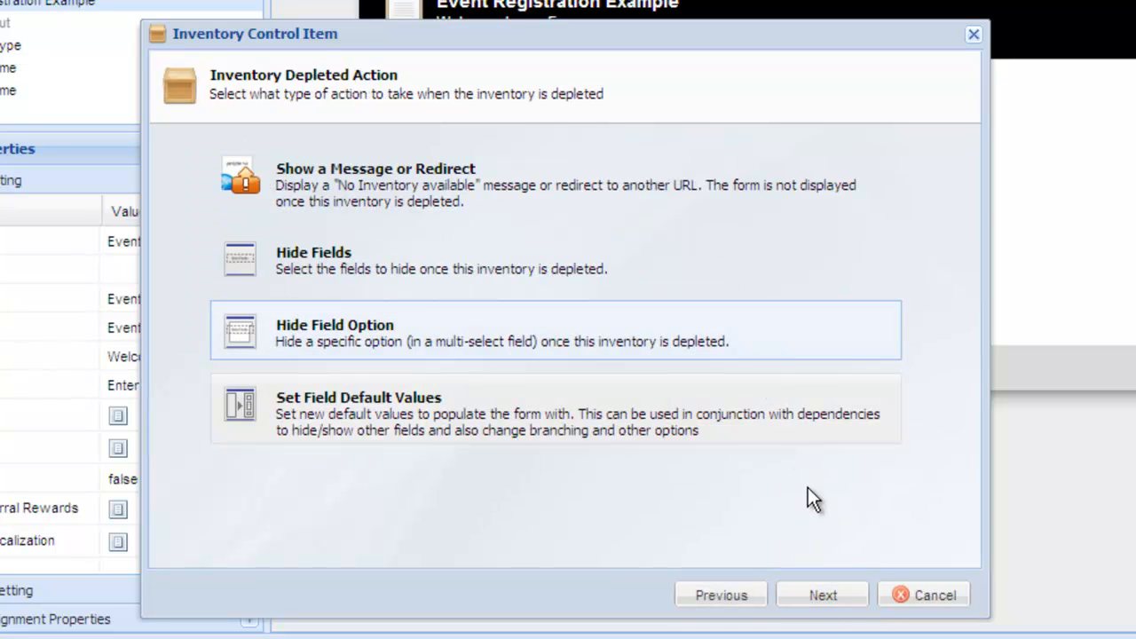
pyautogui.click(834, 596)
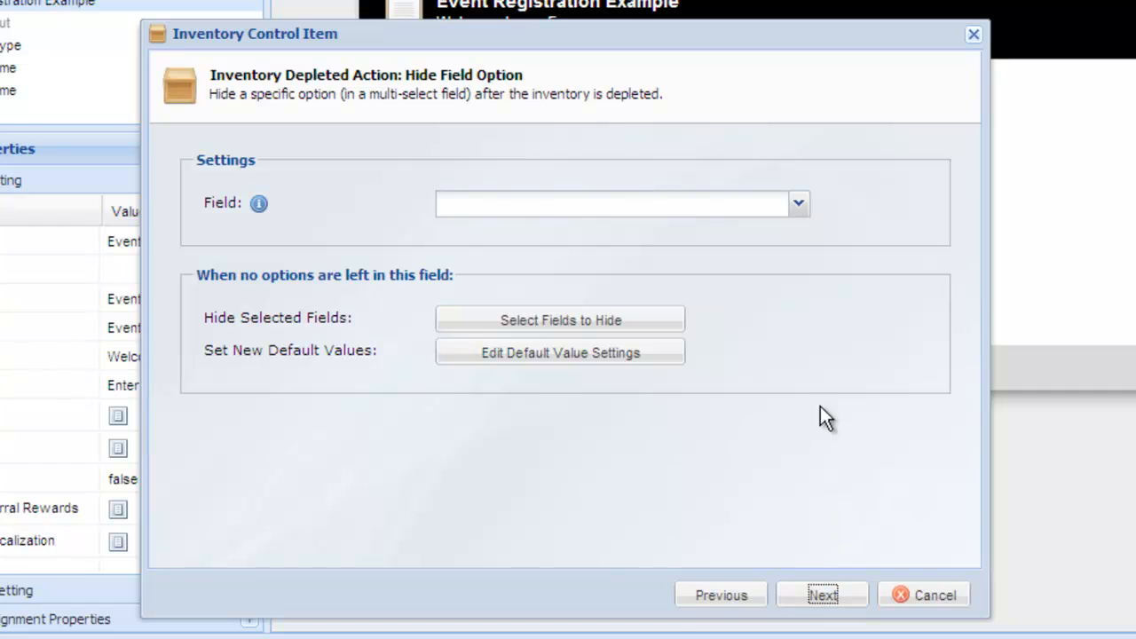
# Set the field to Ticket Type and select the General Admission ($25.00) option to hide
pyautogui.click(799, 205)
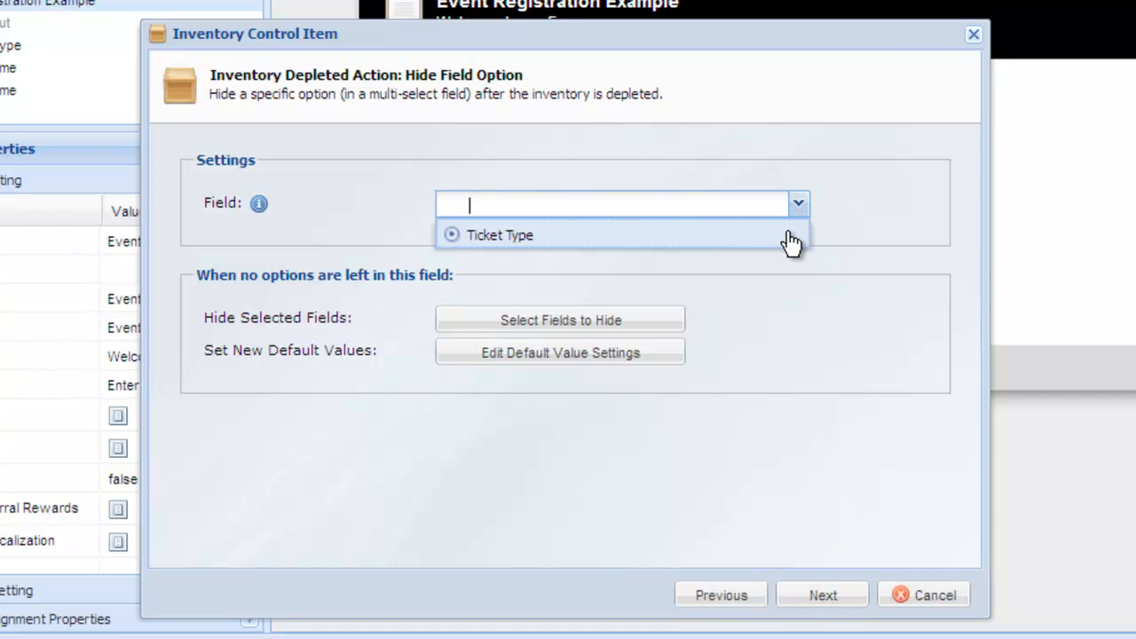
pyautogui.click(785, 234)
pyautogui.click(790, 262)
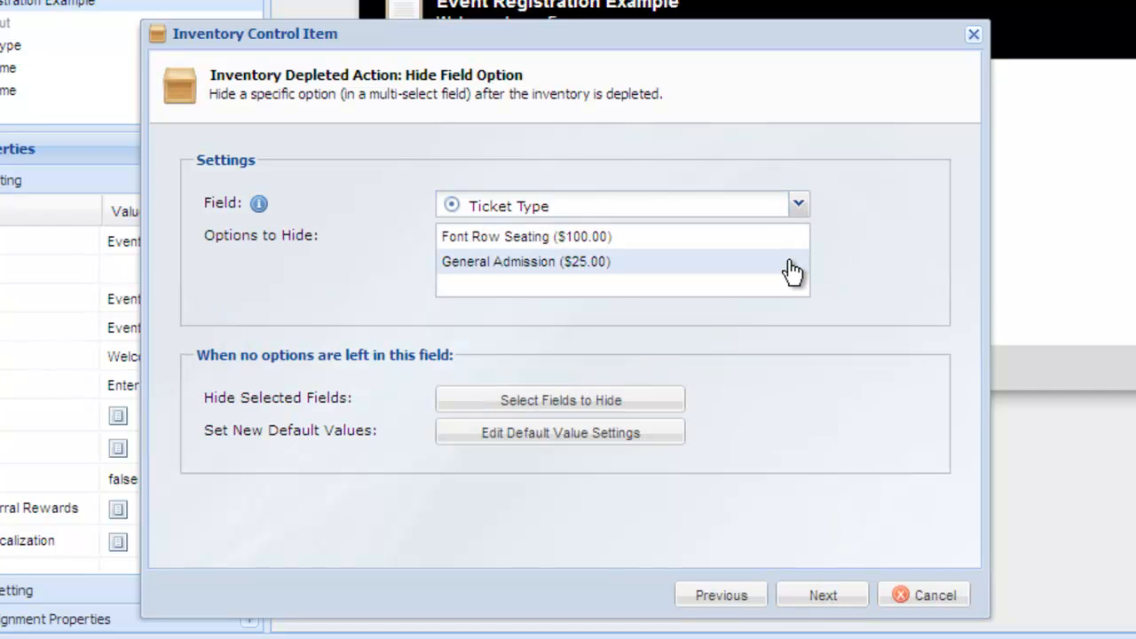
# Hide Ticket Type when no options remain and add a default value setting isSoldOut to true
pyautogui.click(664, 397)
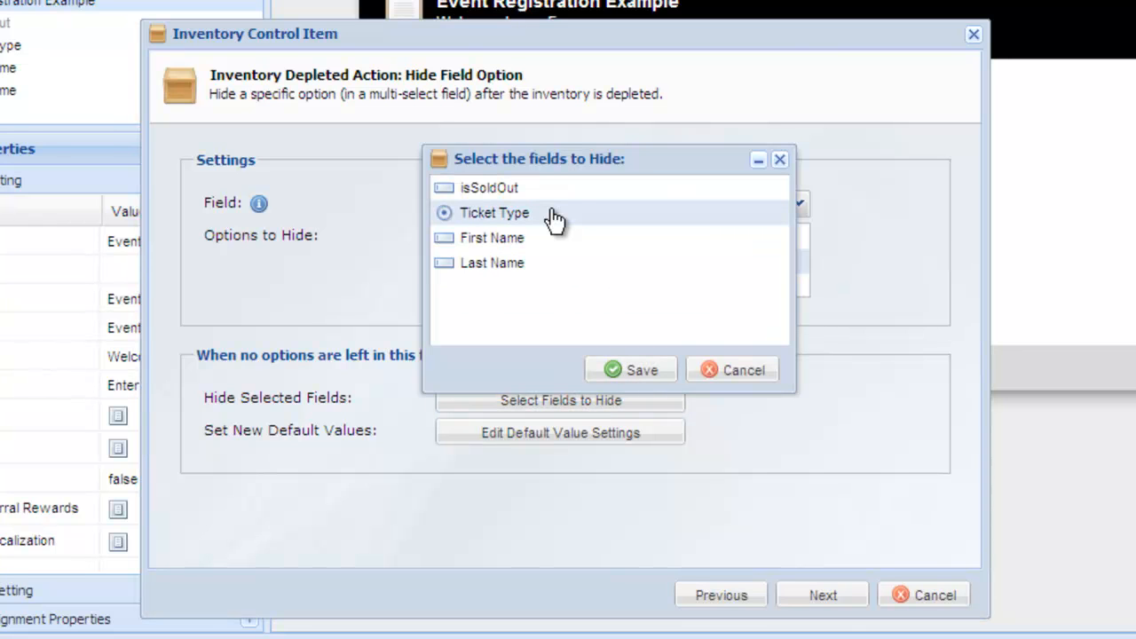
pyautogui.click(637, 371)
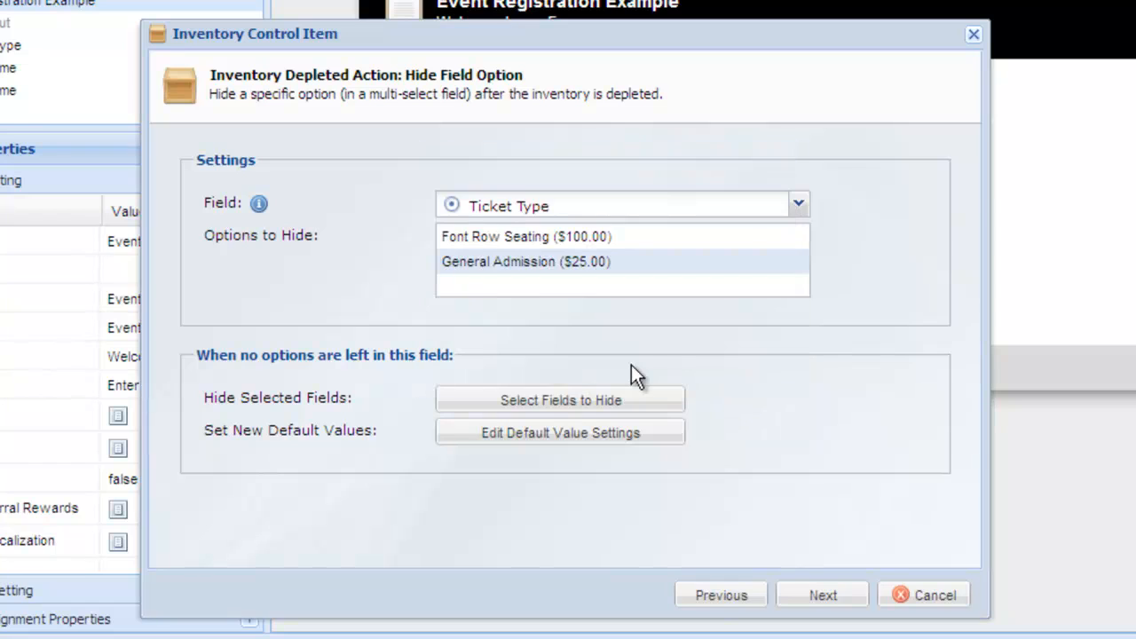
pyautogui.click(617, 434)
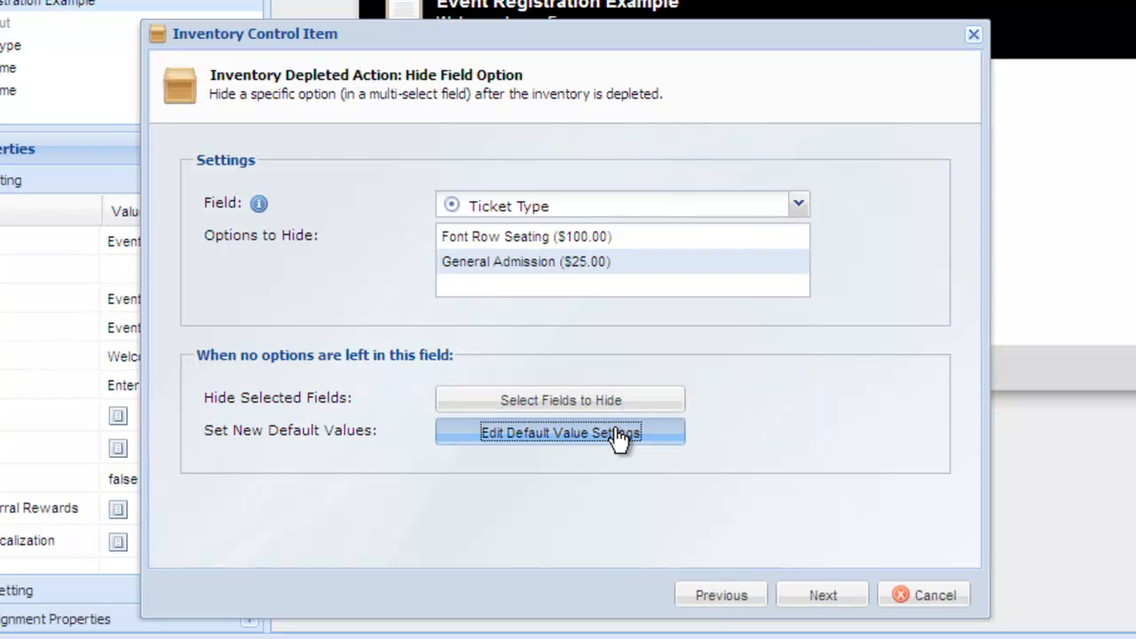
pyautogui.click(435, 134)
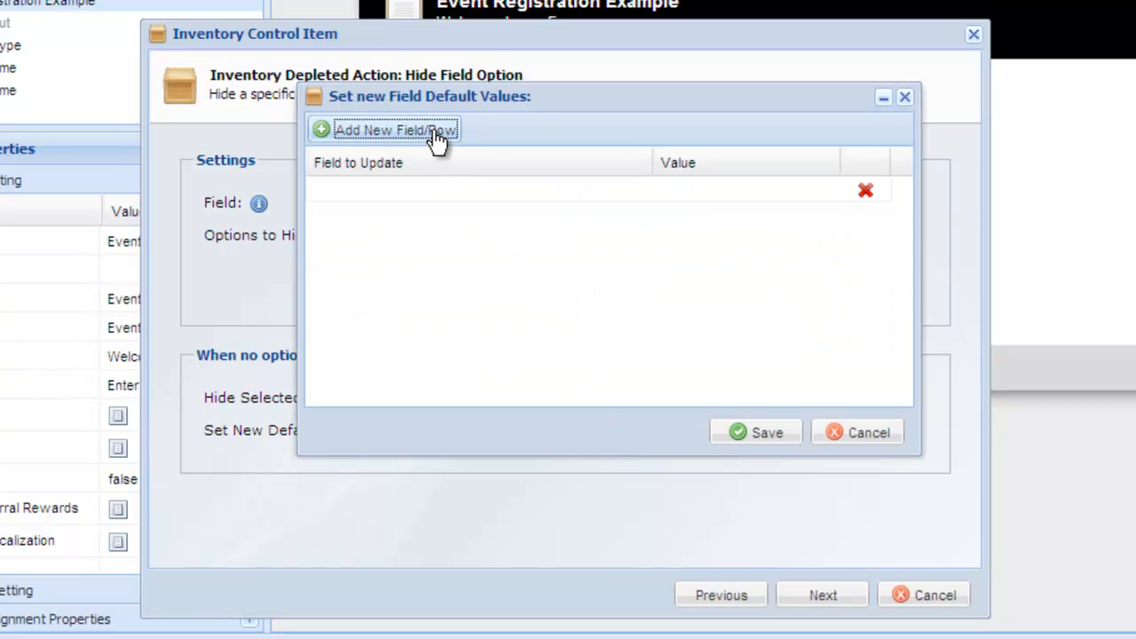
pyautogui.click(392, 189)
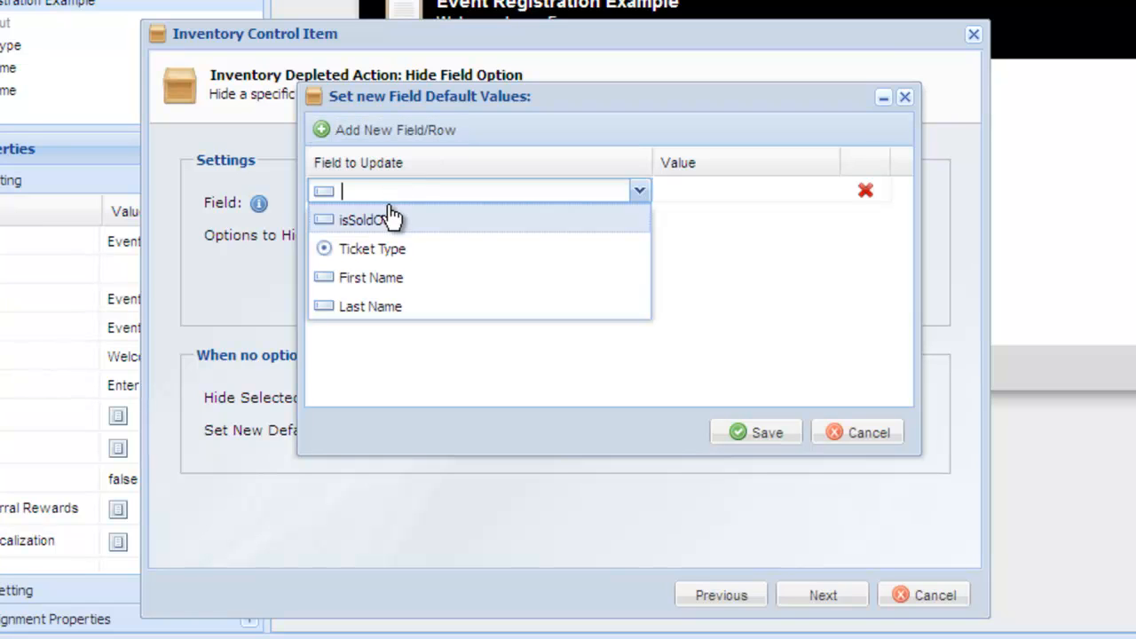
pyautogui.click(391, 222)
pyautogui.click(723, 190)
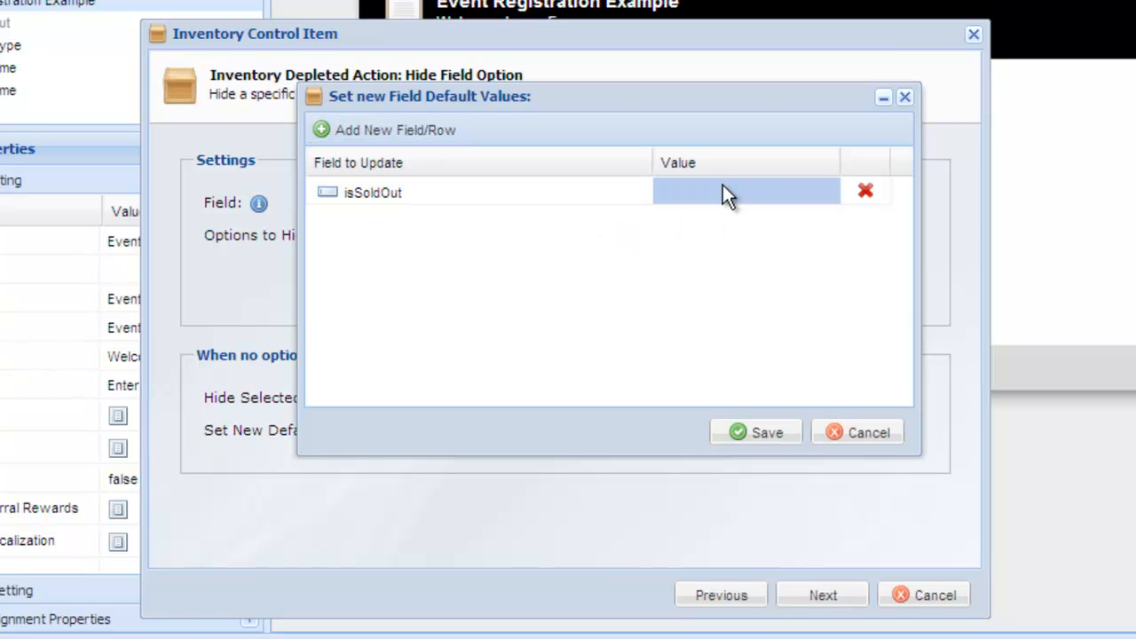
pyautogui.write('true')
pyautogui.press('Return')
pyautogui.click(774, 433)
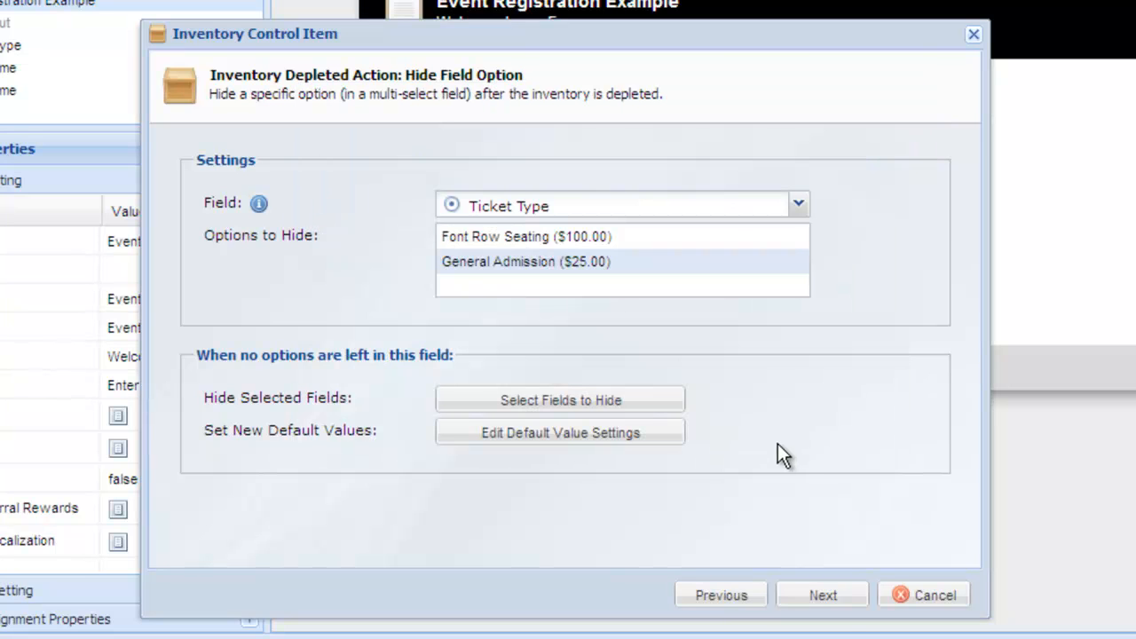
# Leave email notifications disabled and finish the General Admission inventory item
pyautogui.click(836, 600)
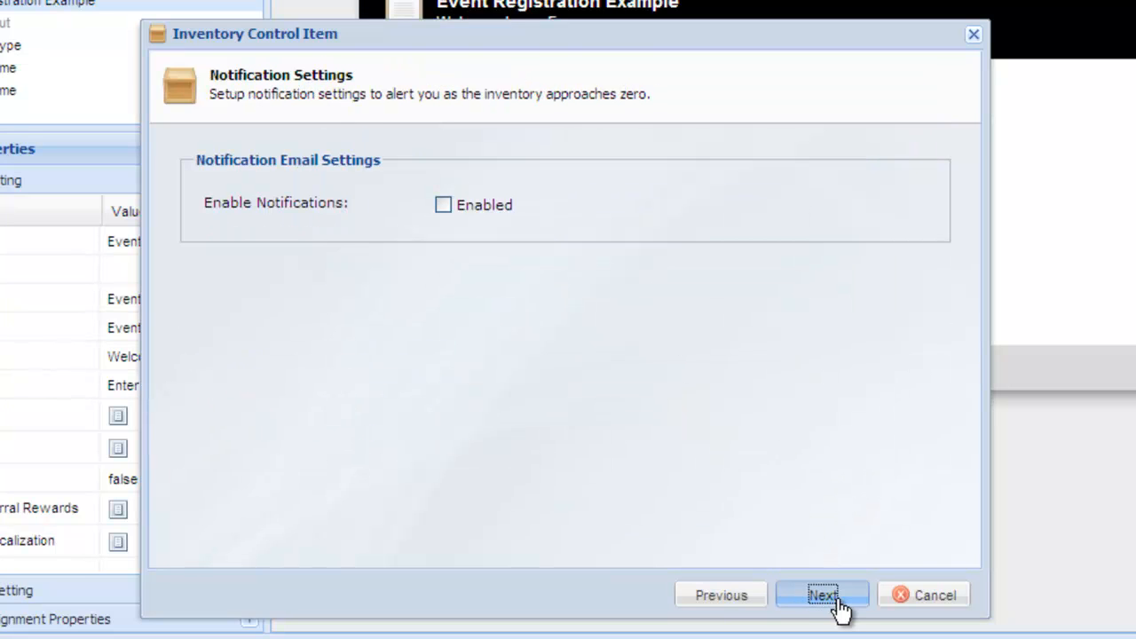
pyautogui.click(837, 600)
pyautogui.click(835, 599)
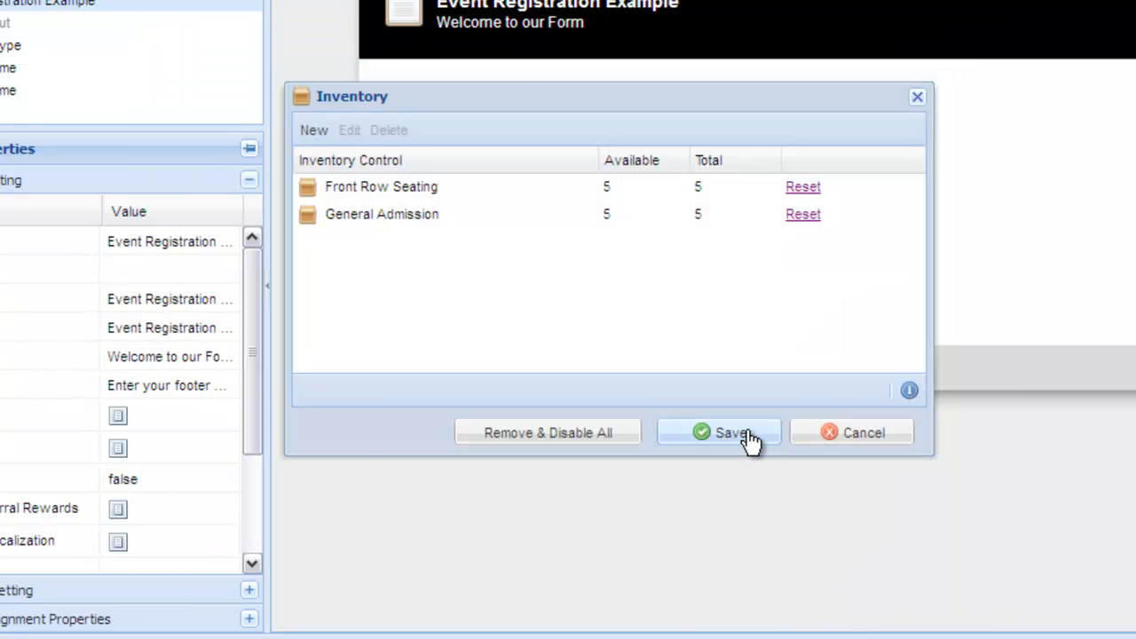
# Save the inventory settings, dismiss the reminder, and save the form
pyautogui.click(746, 436)
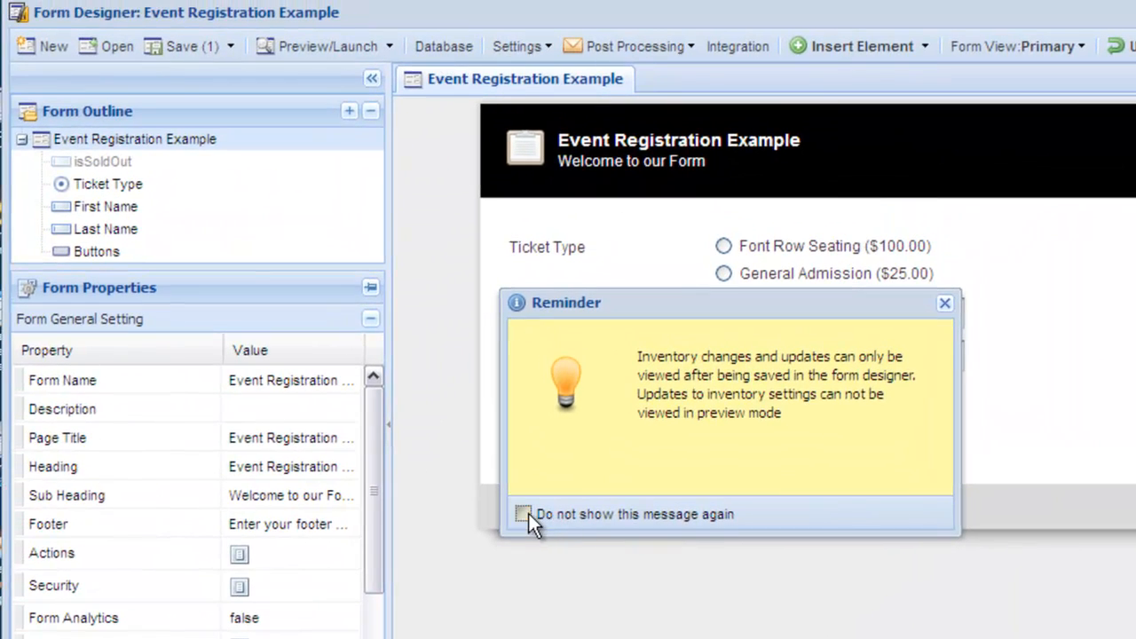
pyautogui.click(526, 515)
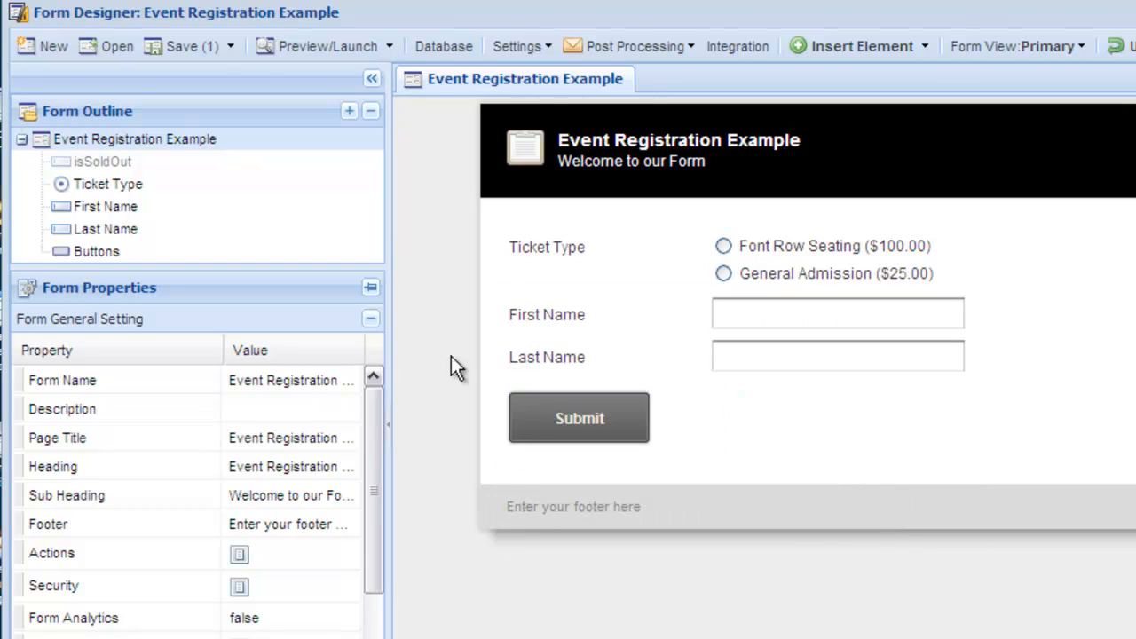
pyautogui.click(213, 54)
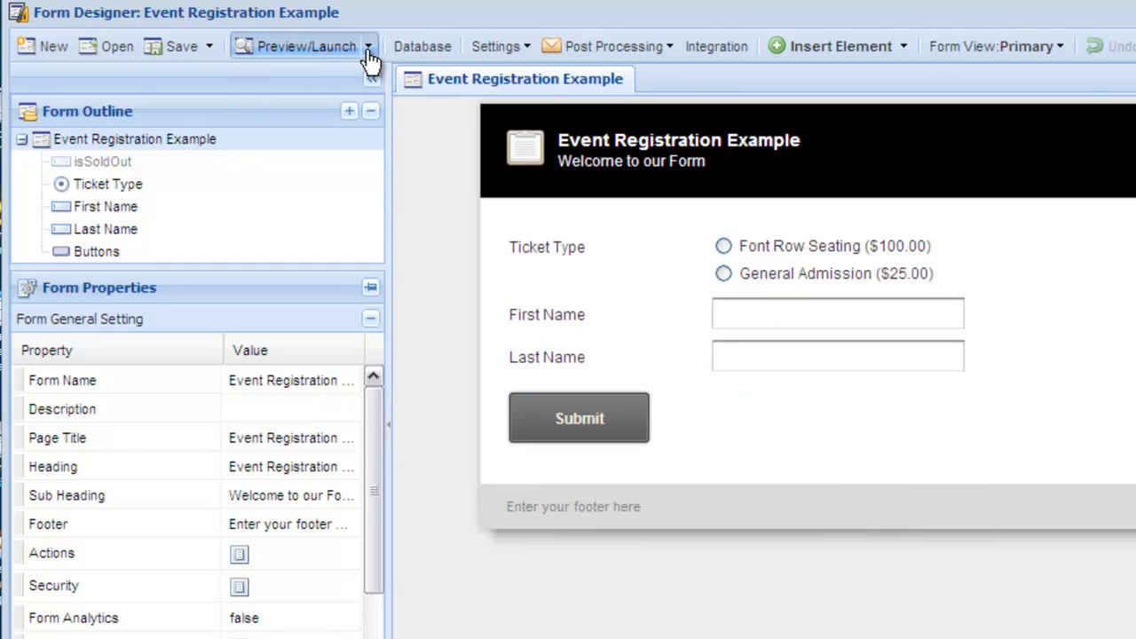
# Launch the form, submit a General Admission registration with a sample name, and close the preview
pyautogui.click(369, 53)
pyautogui.click(367, 148)
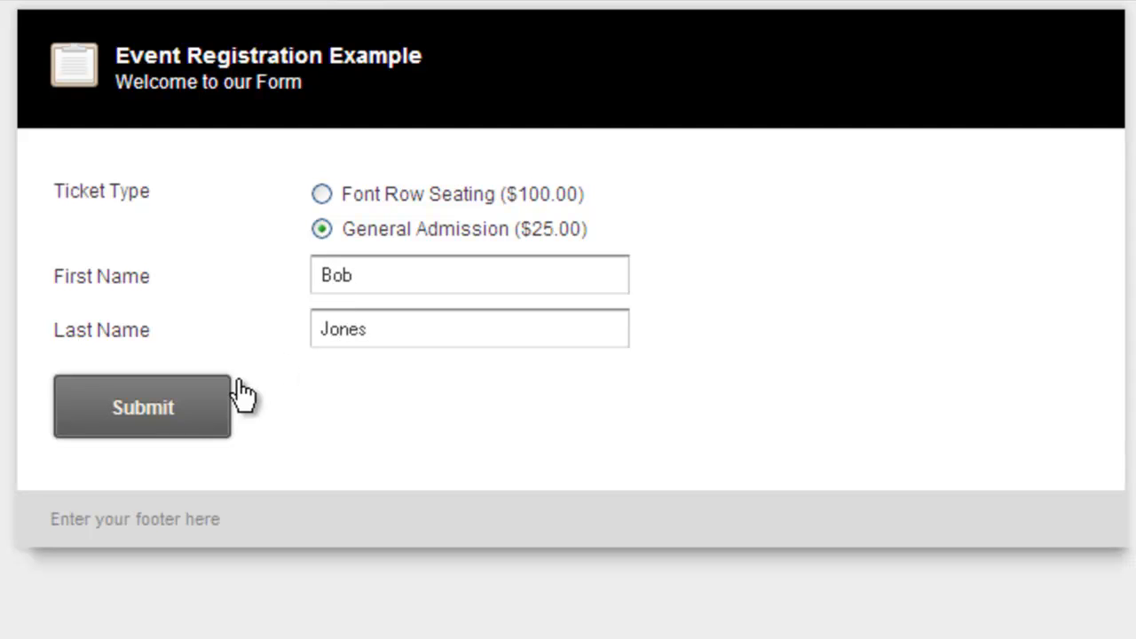
pyautogui.click(210, 417)
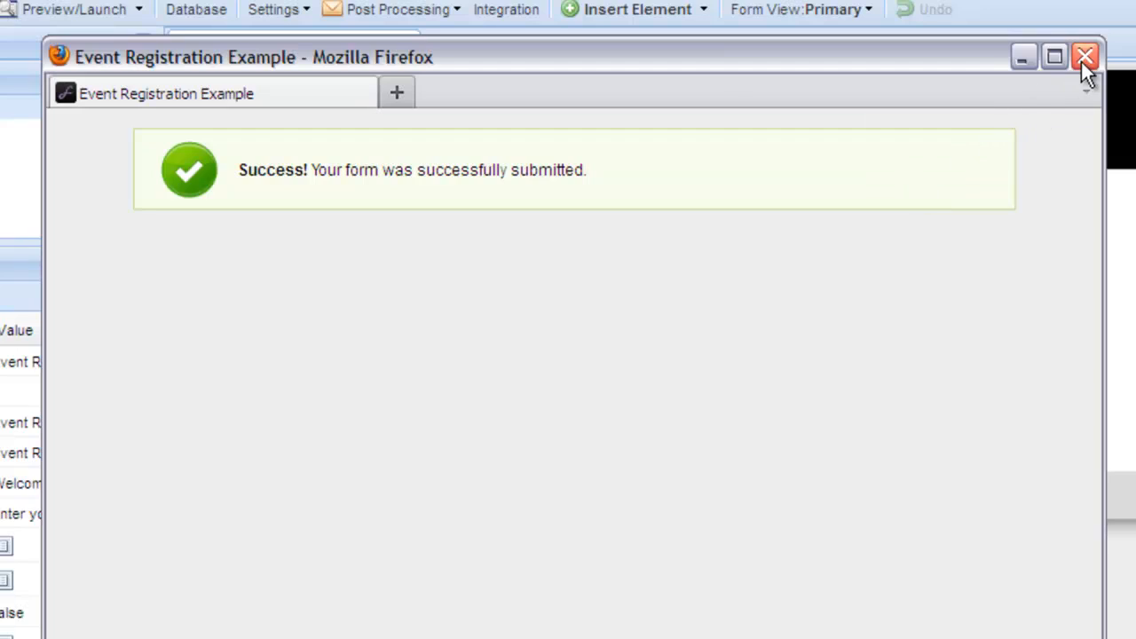
pyautogui.click(1085, 58)
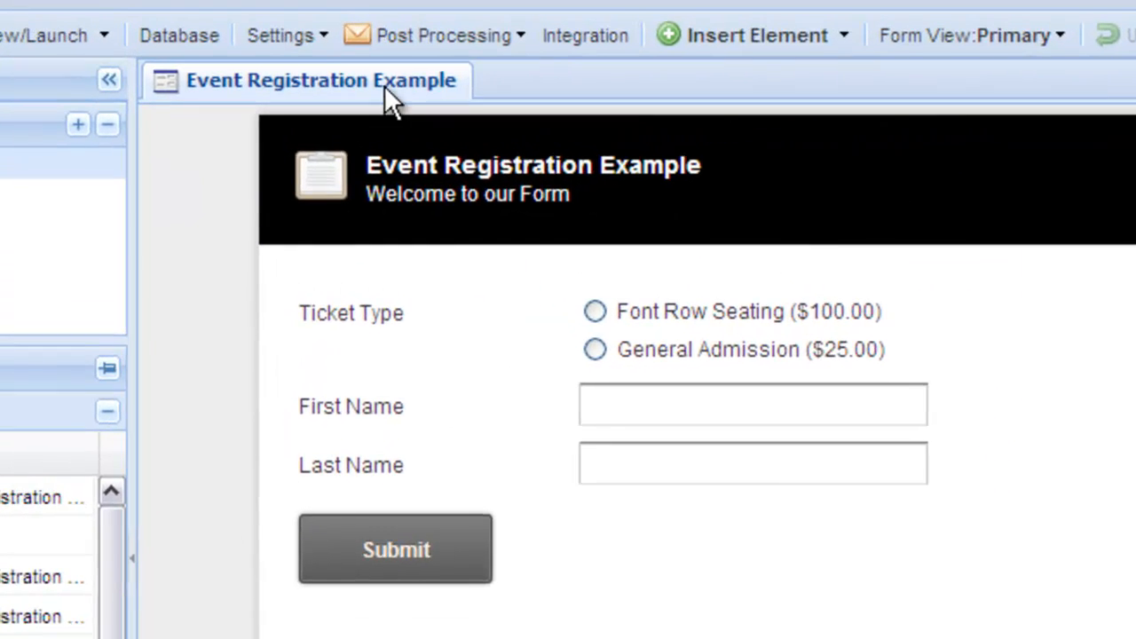
# Open Inventory Control to check the available counts for each ticket type
pyautogui.click(302, 36)
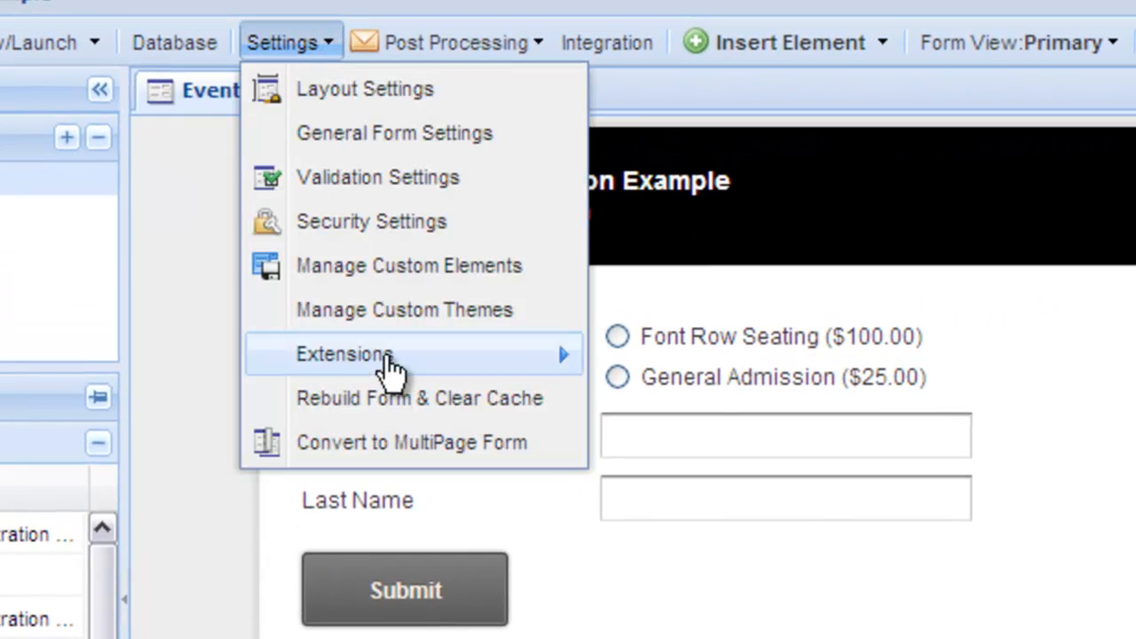
pyautogui.moveTo(393, 371)
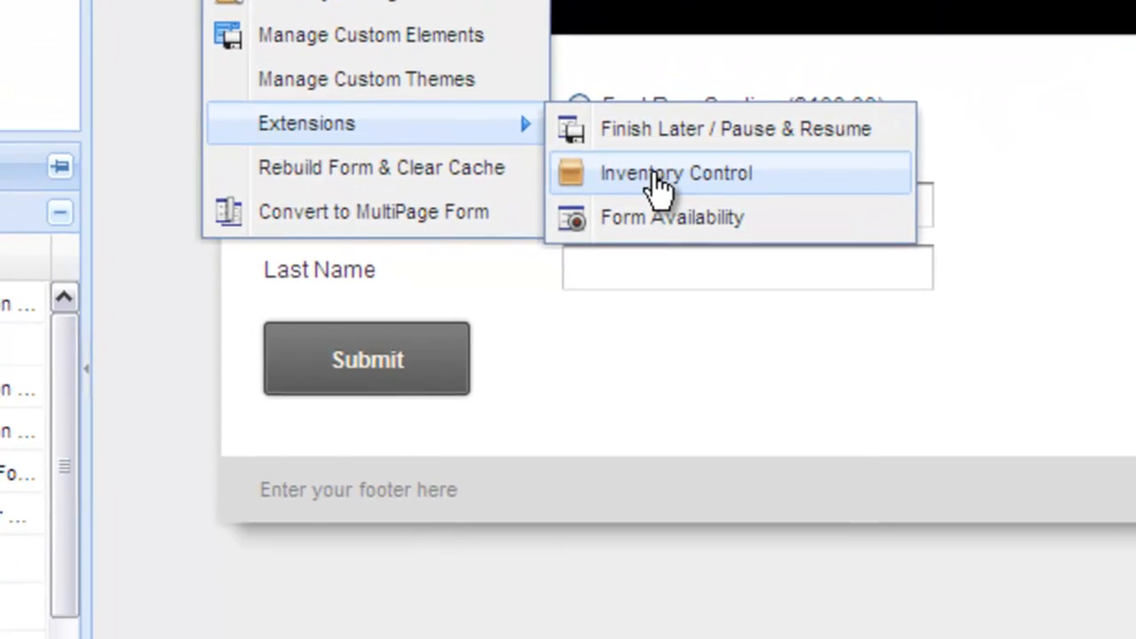
pyautogui.click(684, 306)
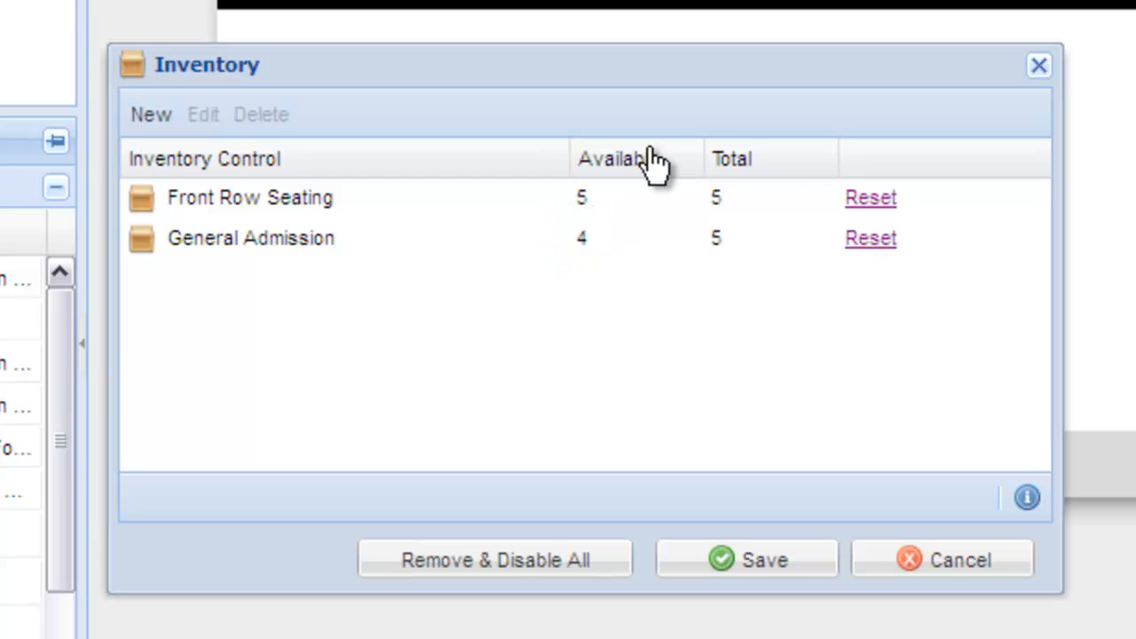
pyautogui.click(1048, 76)
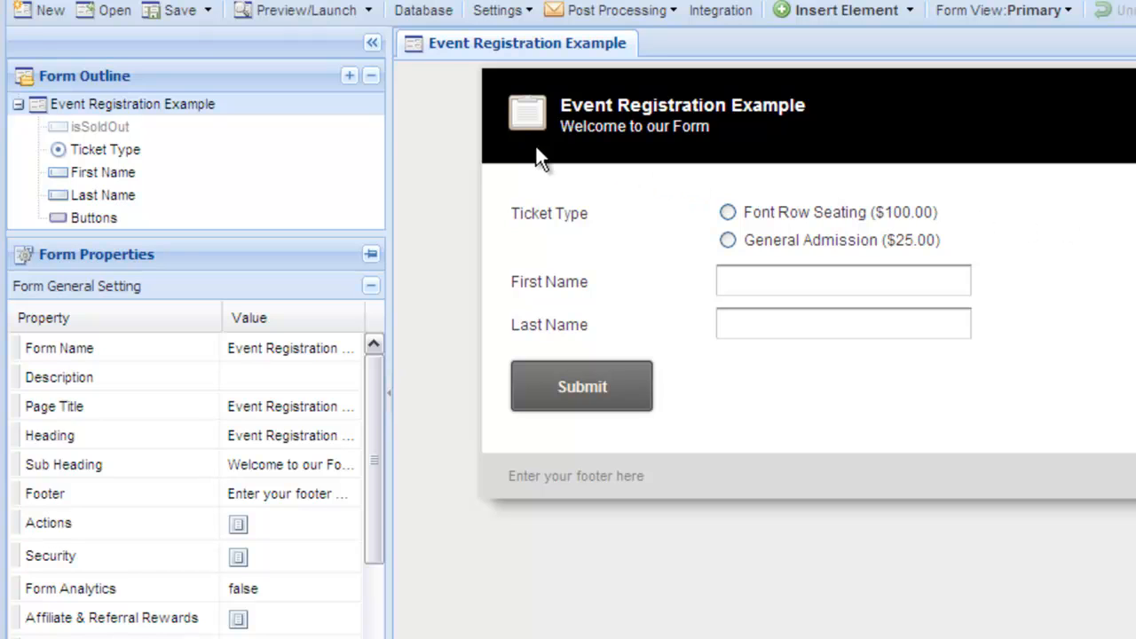
# Insert a Free Text header element at the top of the form above Ticket Type
pyautogui.click(377, 132)
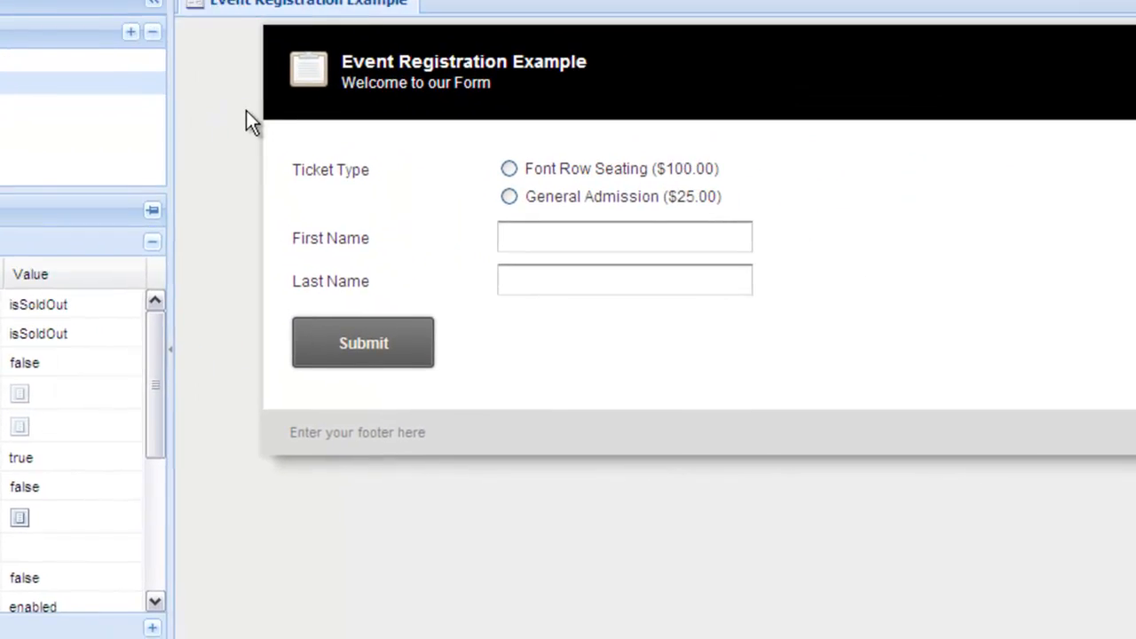
pyautogui.rightClick(328, 138)
pyautogui.moveTo(368, 152)
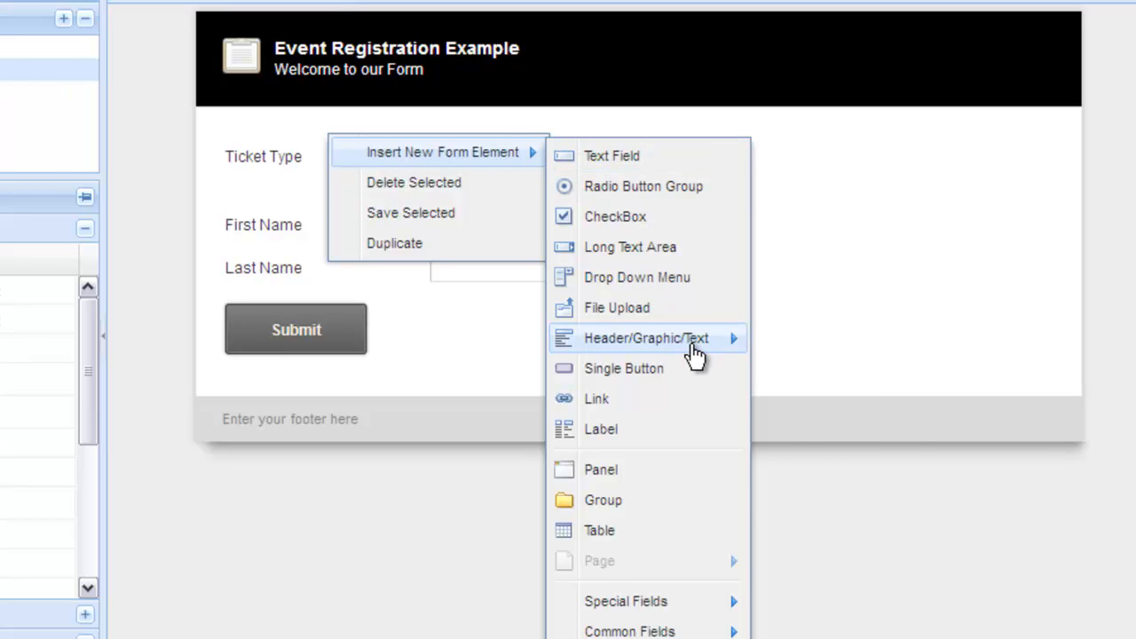
pyautogui.moveTo(691, 349)
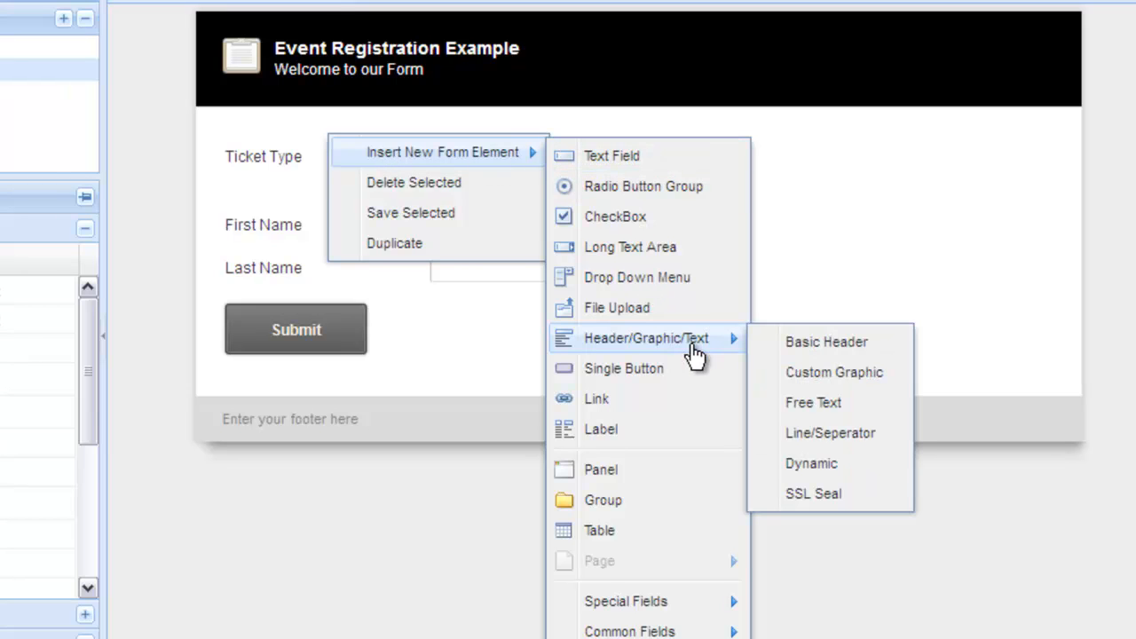
pyautogui.click(838, 404)
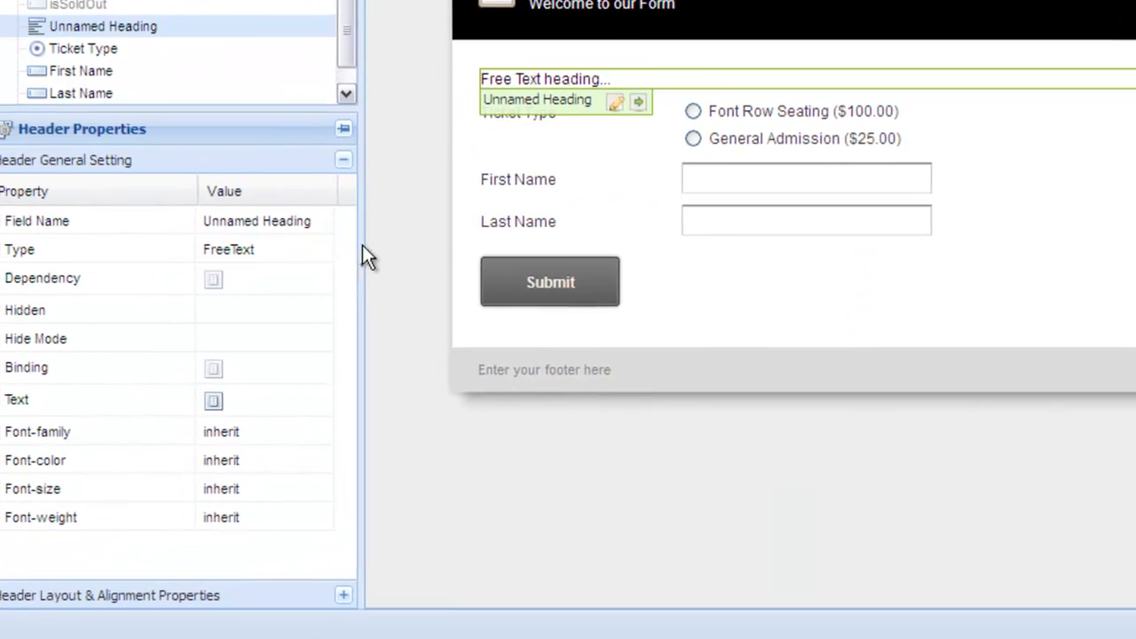
# Rename the new Free Text header's field name to Sold Out Message
pyautogui.click(61, 295)
pyautogui.write('So')
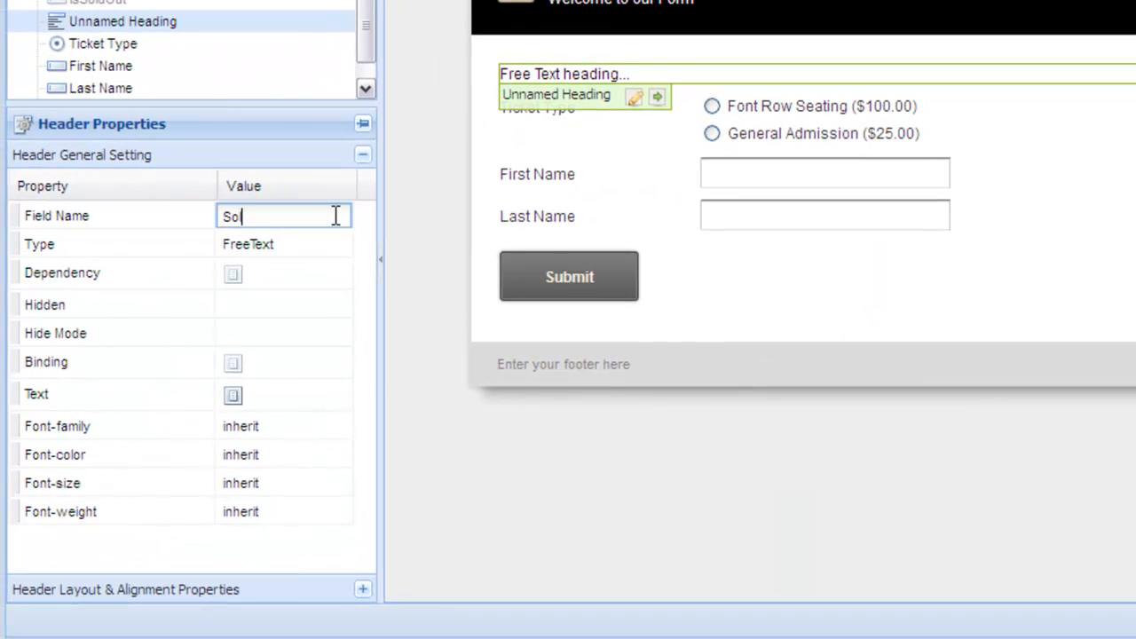
pyautogui.write('ld Out Message')
pyautogui.press('Return')
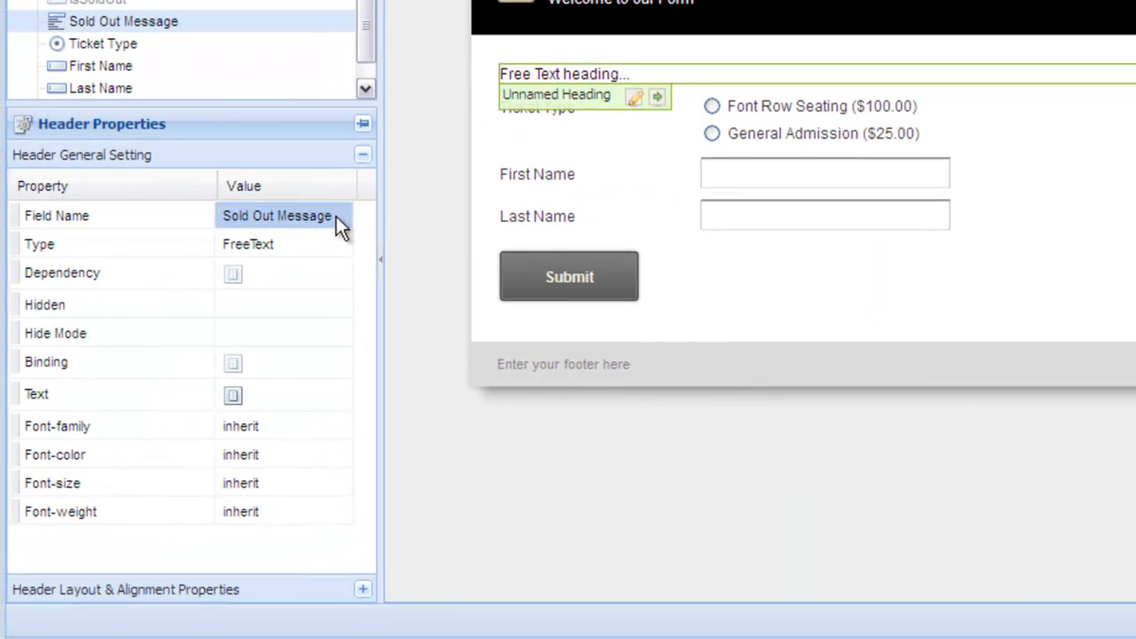
# Replace the header text with the Error Message template reading "Sorry this event is sold out!" and save it
pyautogui.click(246, 394)
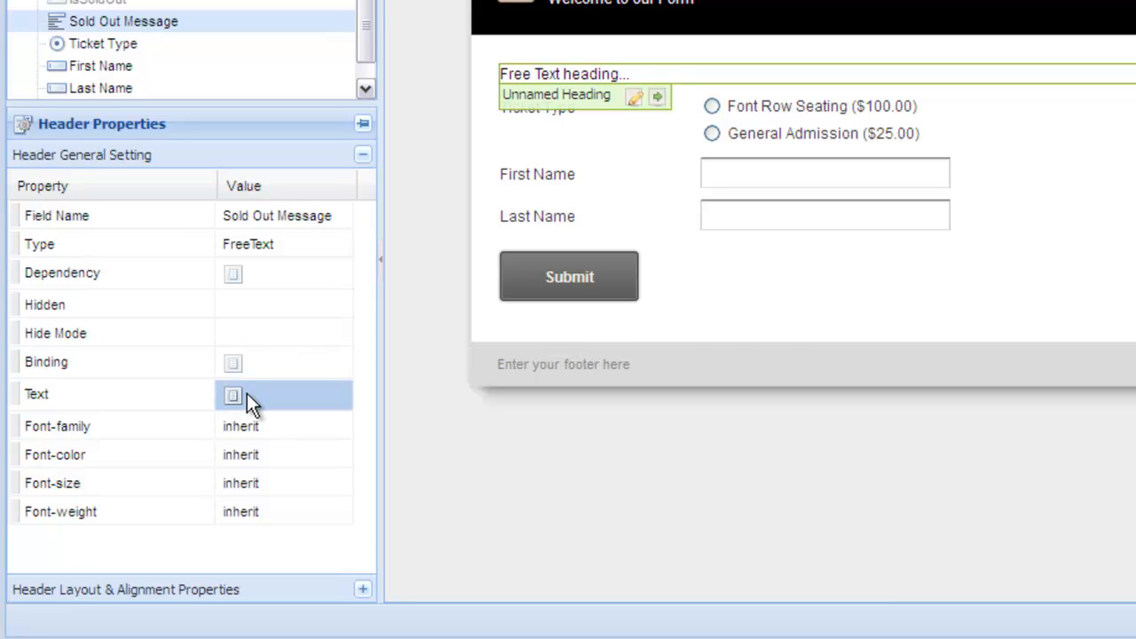
pyautogui.click(234, 393)
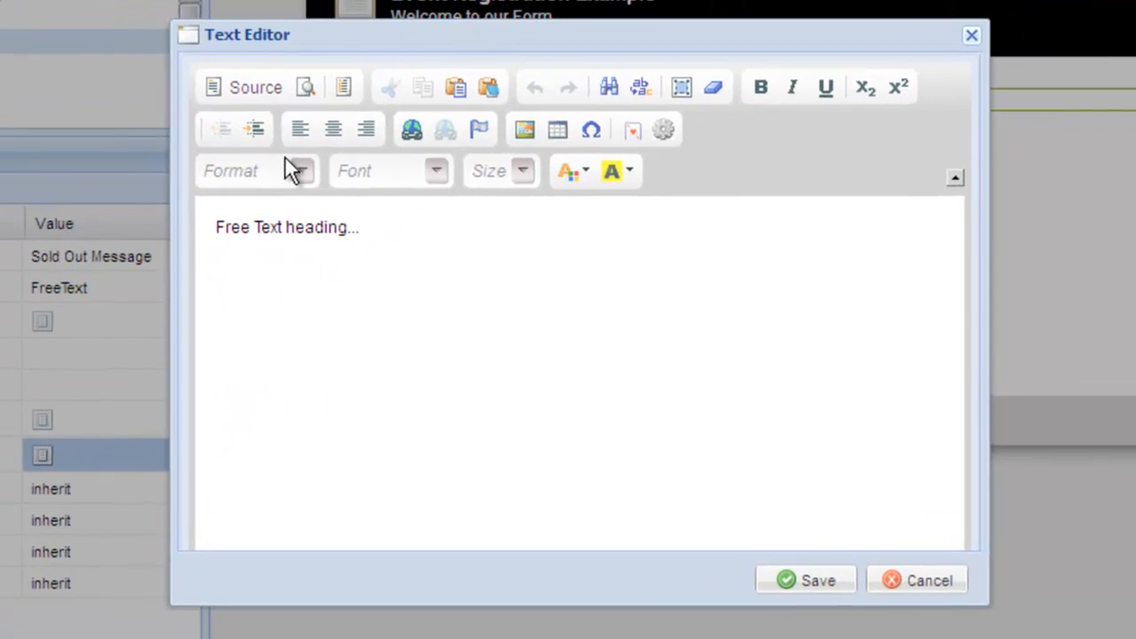
pyautogui.click(431, 74)
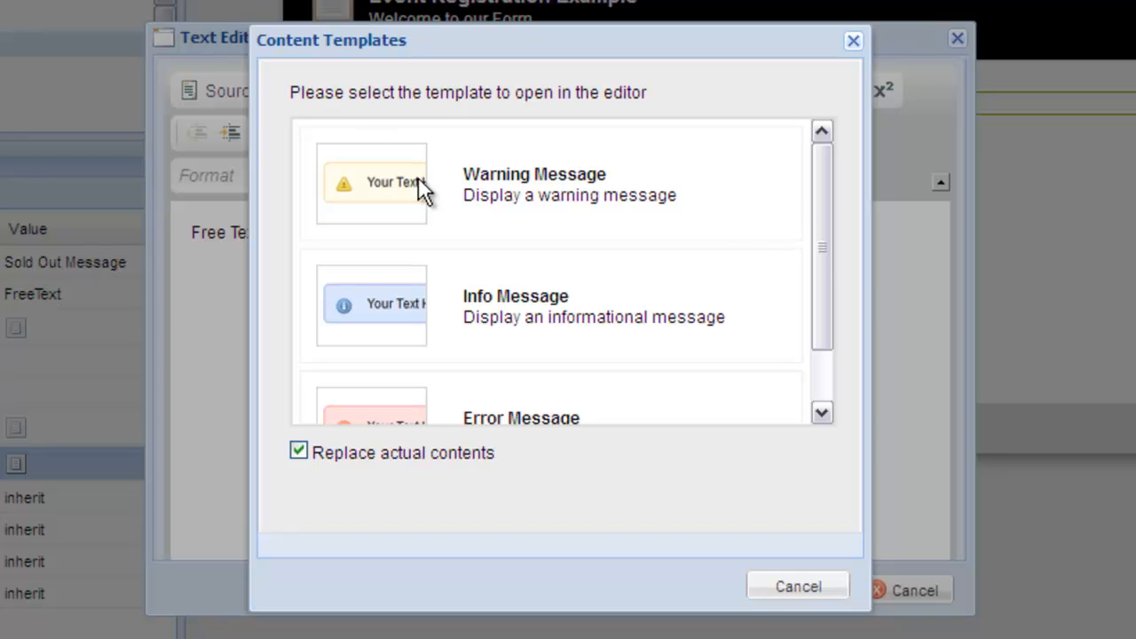
pyautogui.scroll(-1, 613, 351)
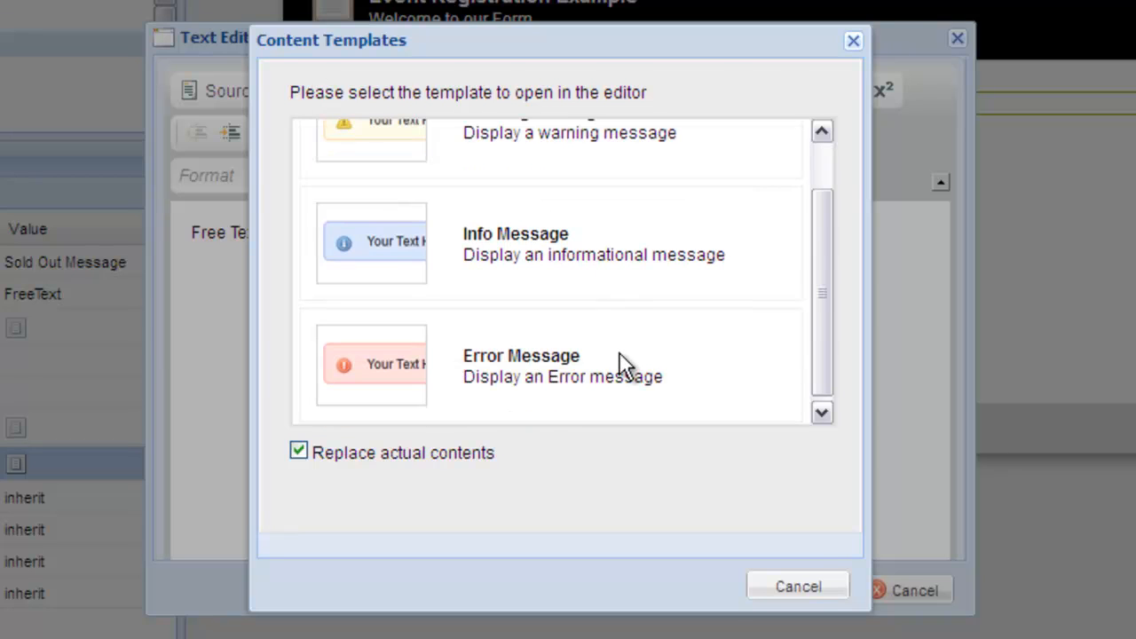
pyautogui.click(621, 364)
pyautogui.write('Sorry this event is sold out!')
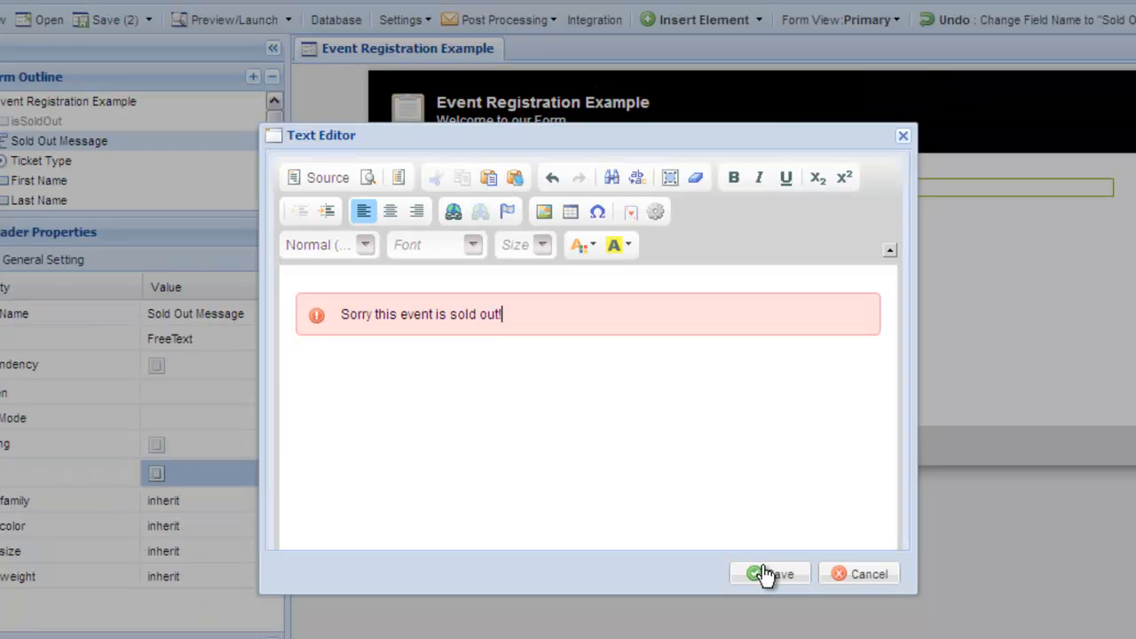
pyautogui.click(765, 574)
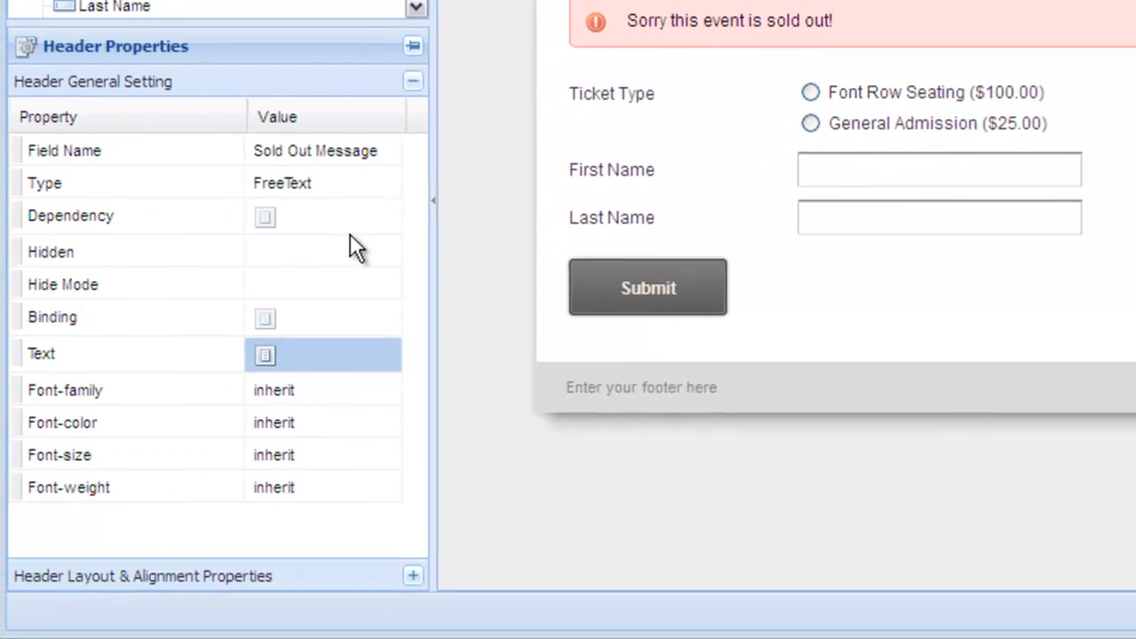
# Give the Sold Out Message header a dependency rule so it shows when isSoldOut equals true
pyautogui.click(338, 227)
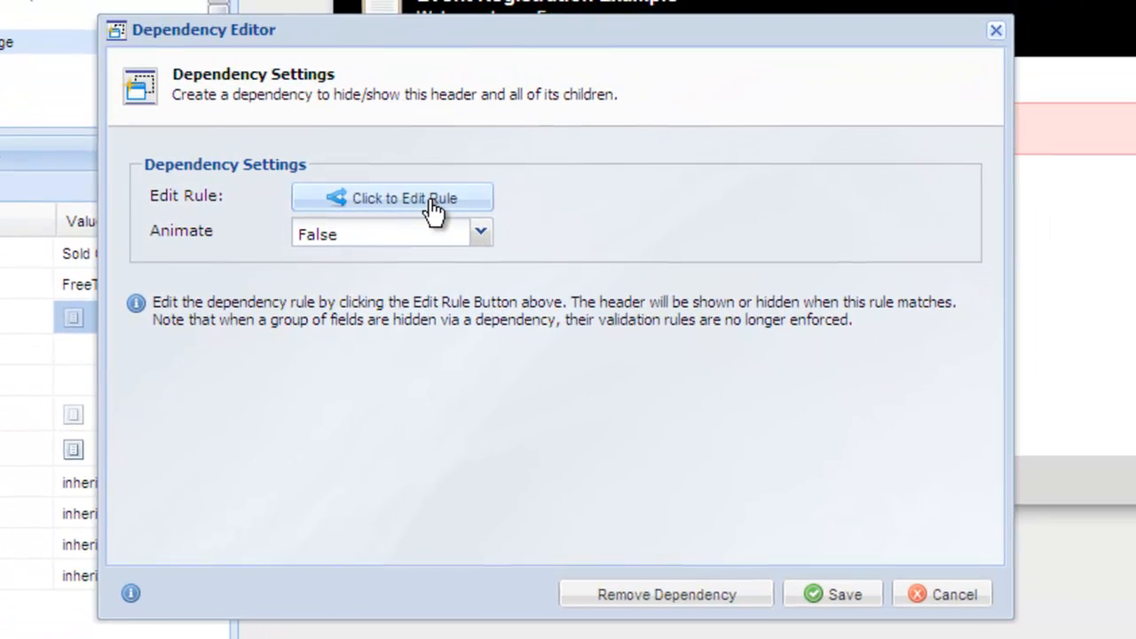
pyautogui.click(434, 211)
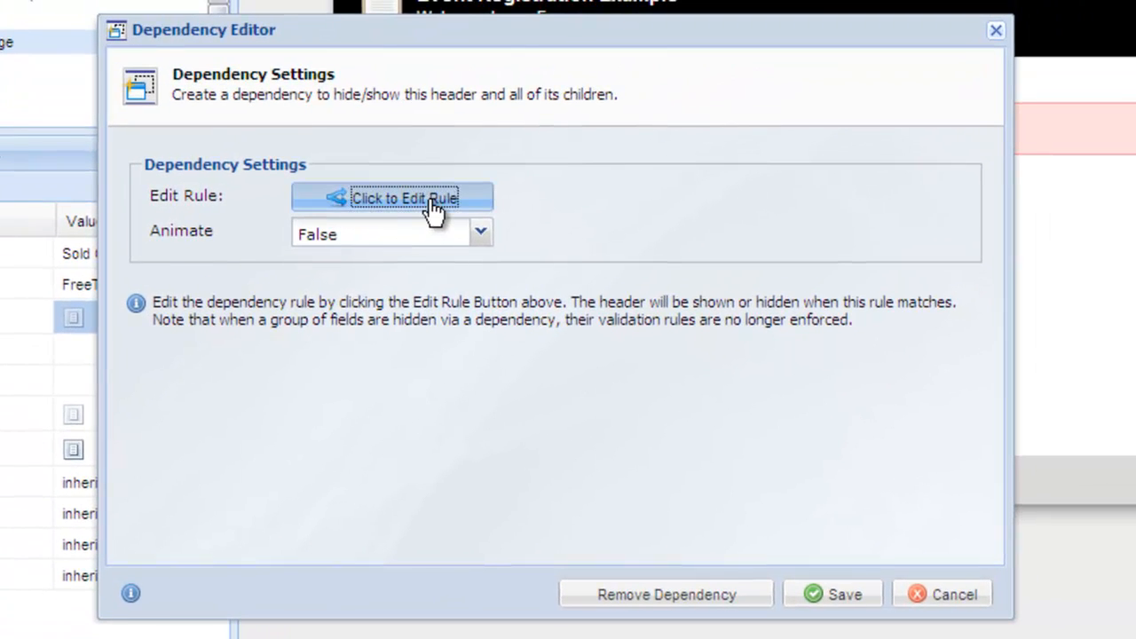
pyautogui.click(340, 113)
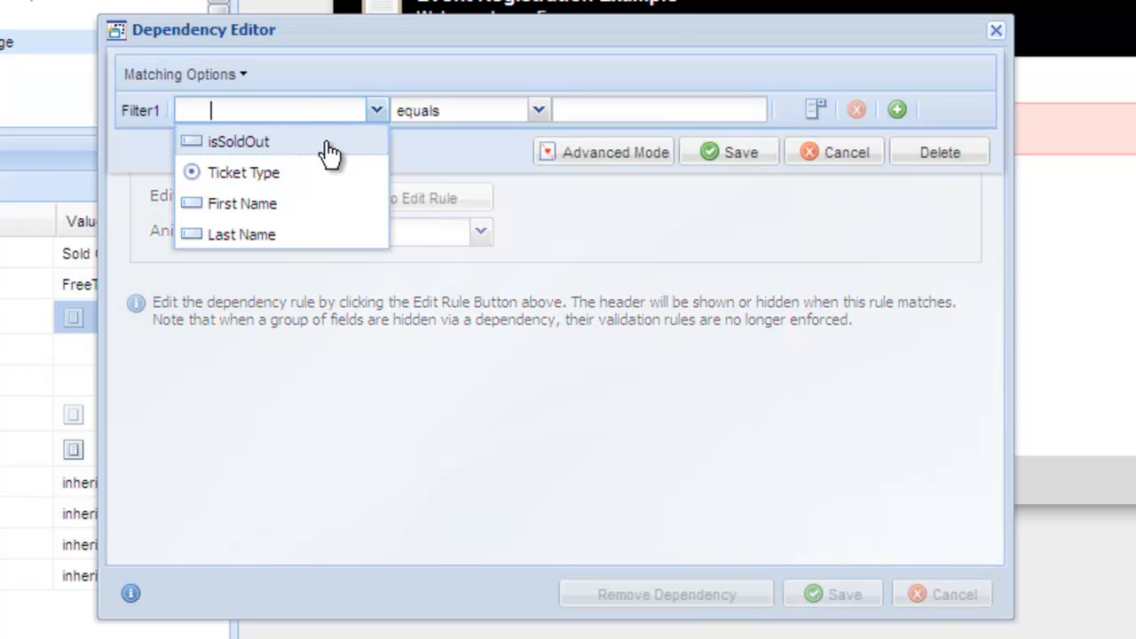
pyautogui.click(326, 142)
pyautogui.click(581, 111)
pyautogui.write('true')
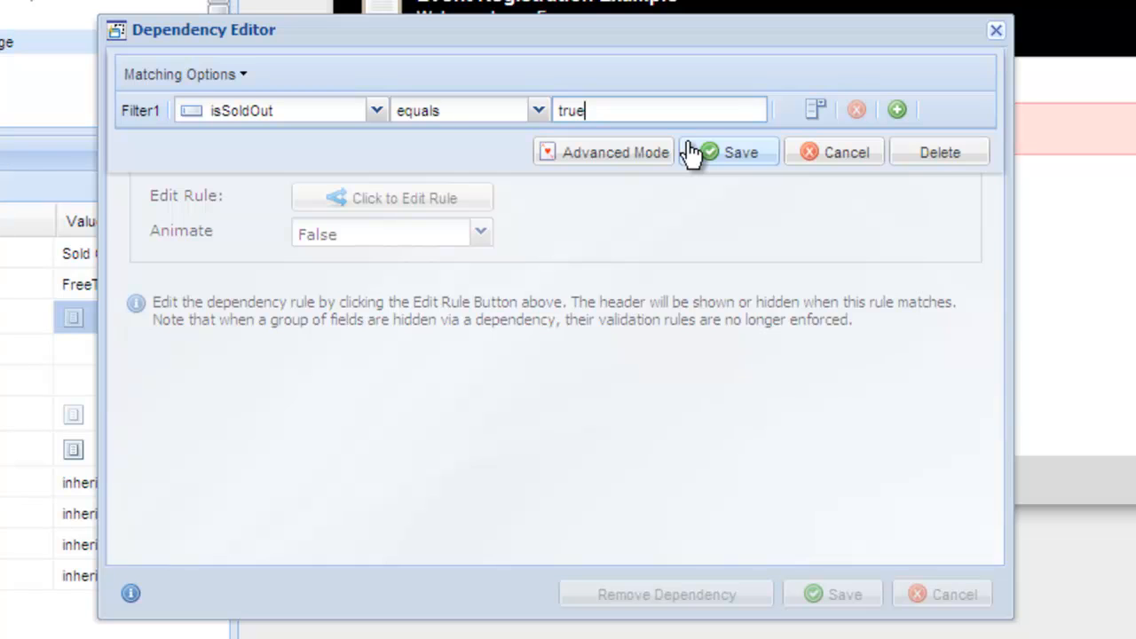
pyautogui.click(691, 152)
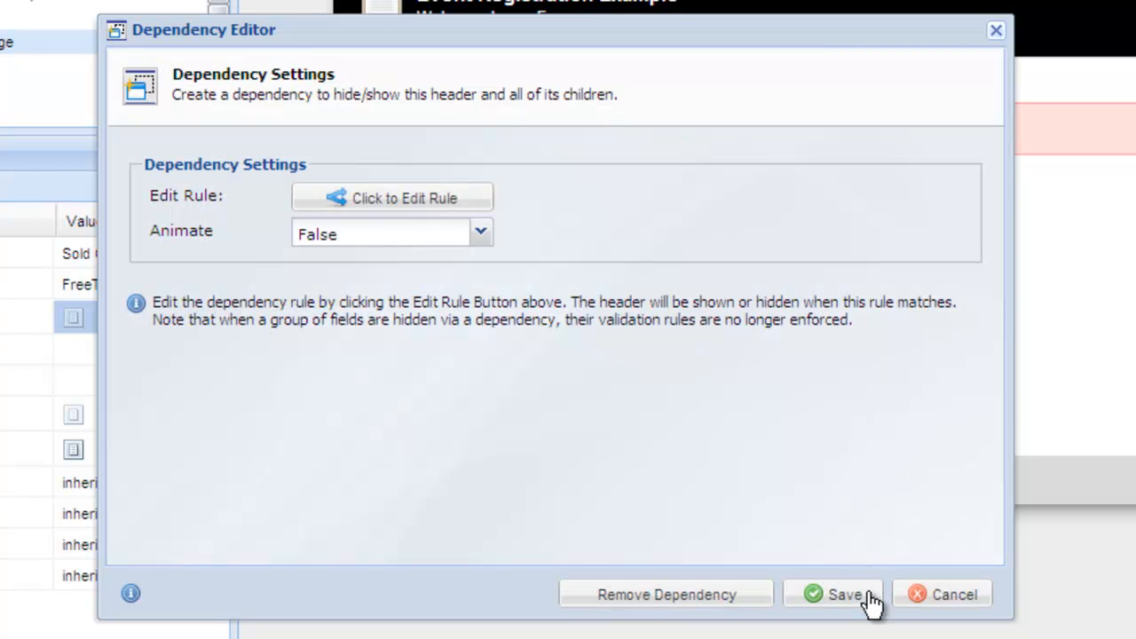
pyautogui.click(873, 603)
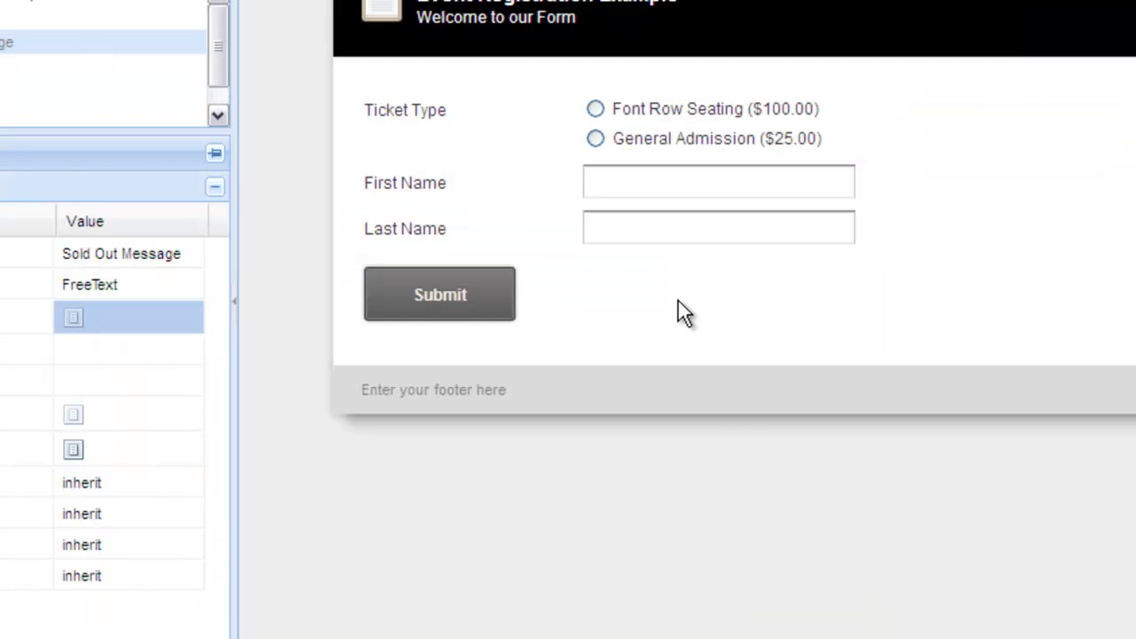
# Give the Buttons set a dependency rule so it shows when isSoldOut does not equal true
pyautogui.click(678, 300)
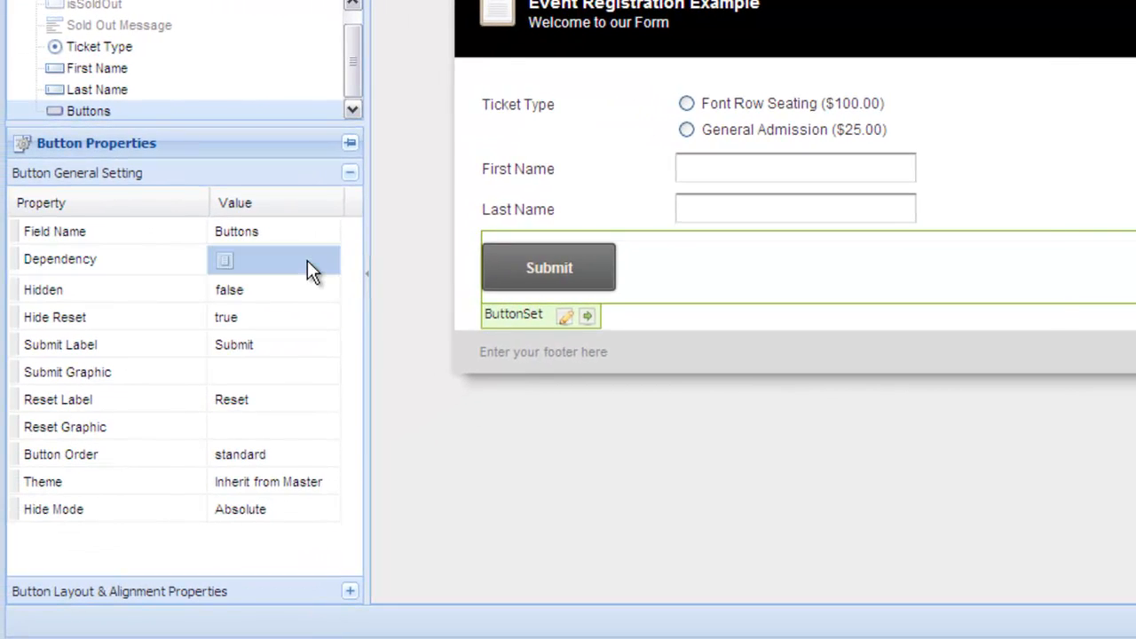
pyautogui.click(307, 260)
pyautogui.click(524, 184)
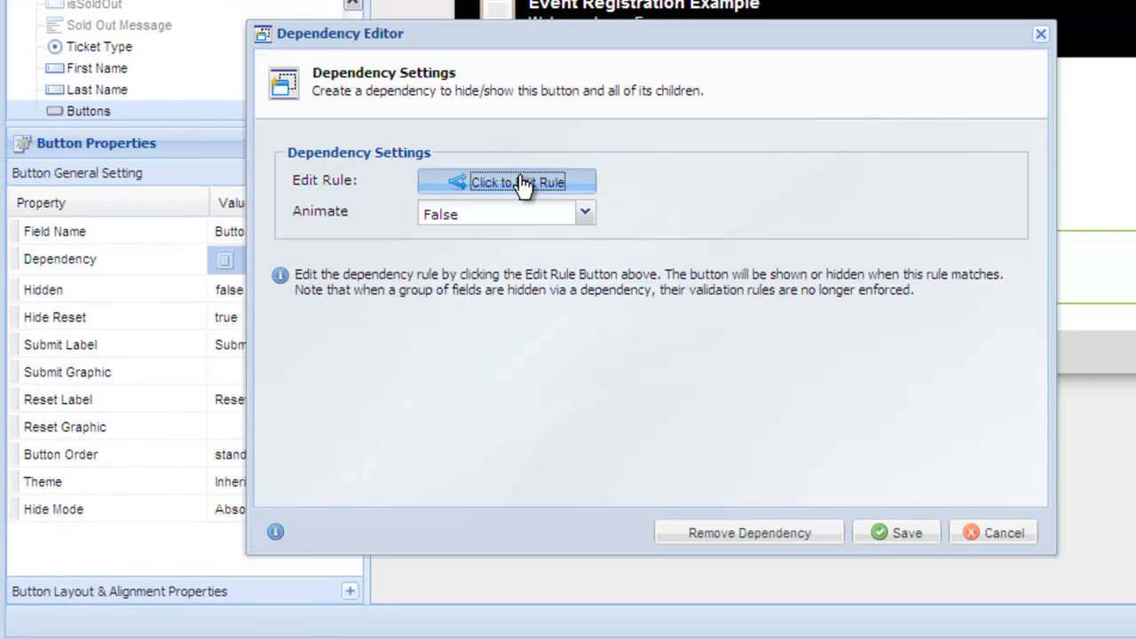
pyautogui.click(484, 107)
pyautogui.click(479, 141)
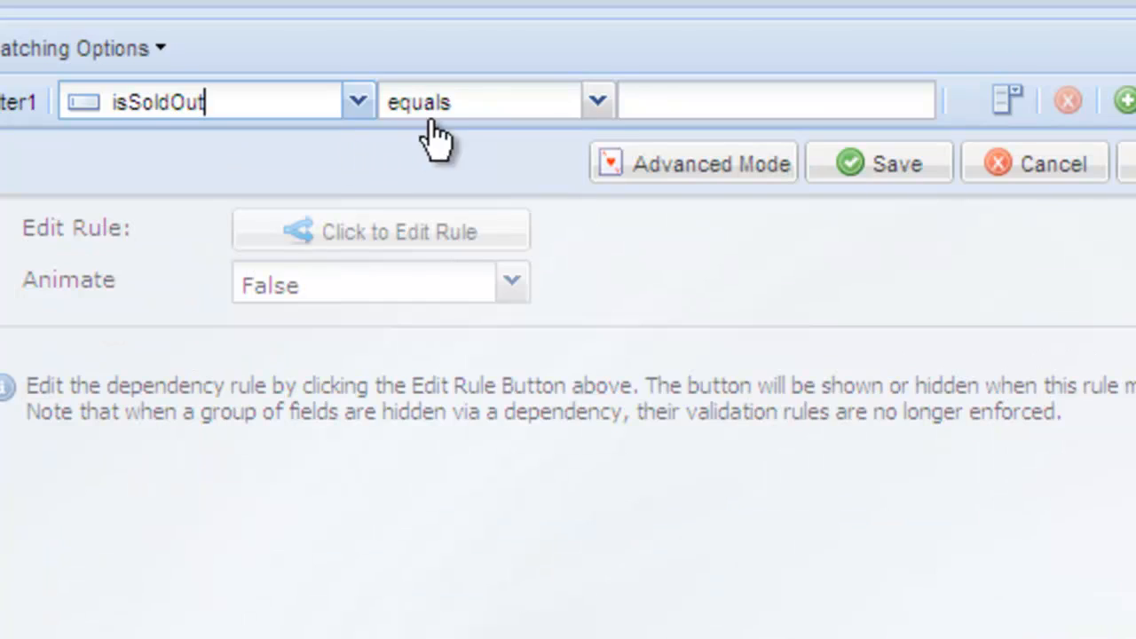
pyautogui.click(525, 105)
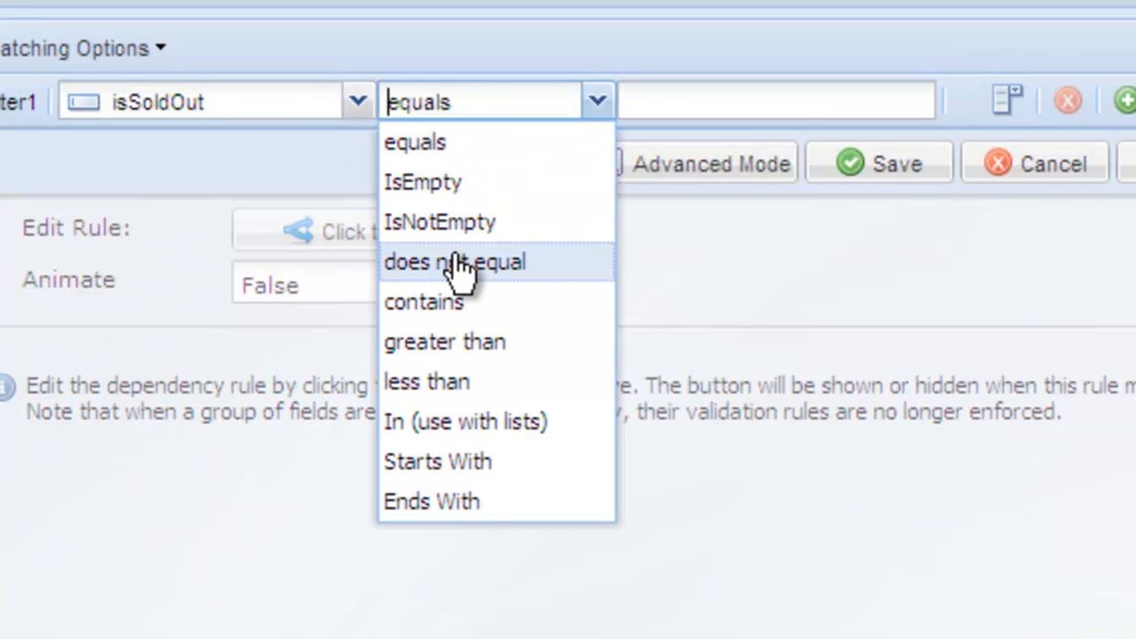
pyautogui.click(454, 262)
pyautogui.click(692, 94)
pyautogui.write('true')
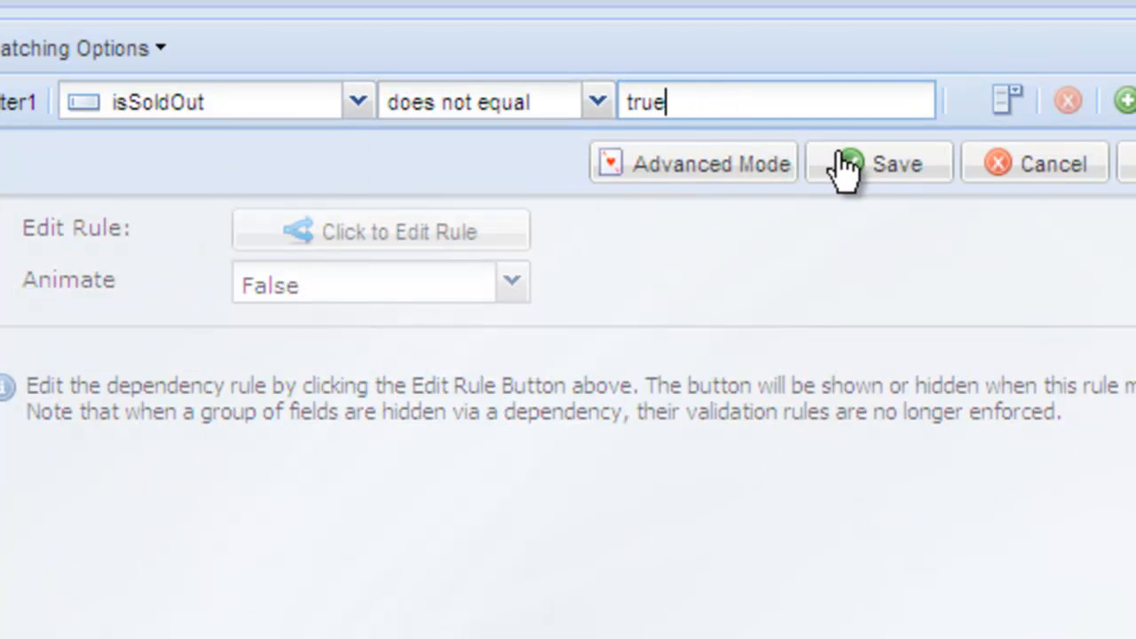
pyautogui.click(846, 166)
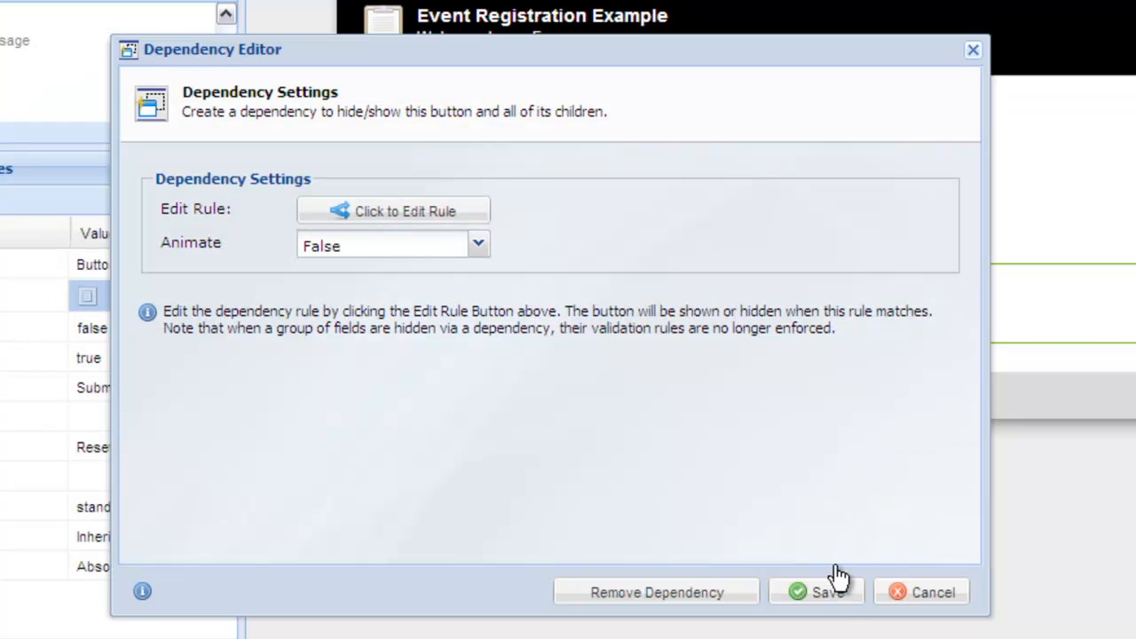
pyautogui.click(827, 596)
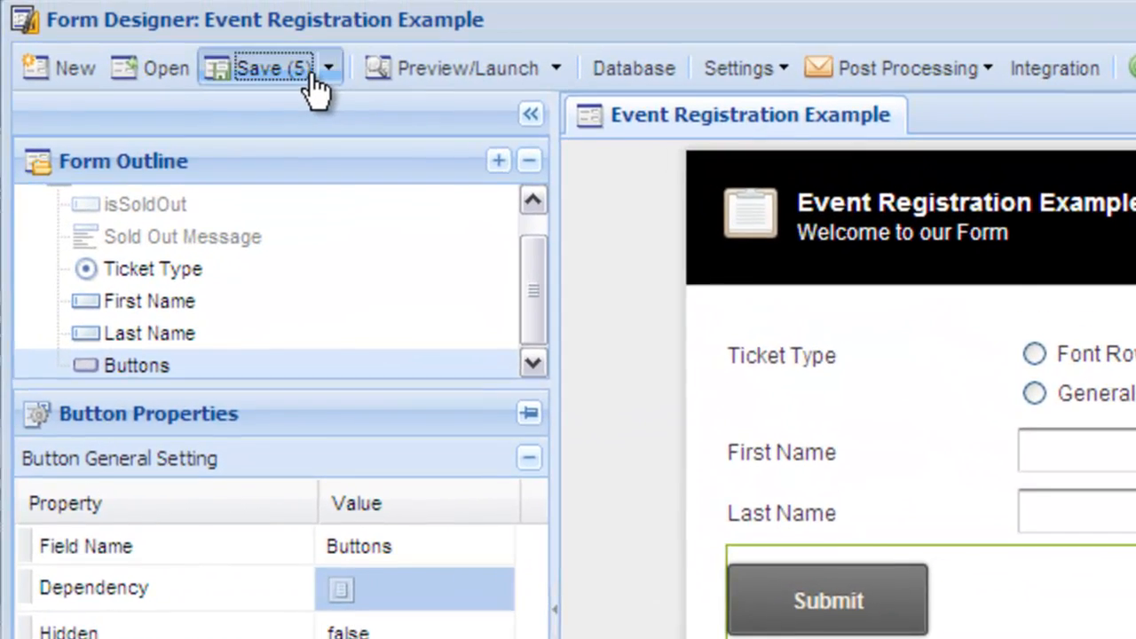
# Open Inventory Control and reset Front Row Seating with a total initial available inventory of 1
pyautogui.click(282, 58)
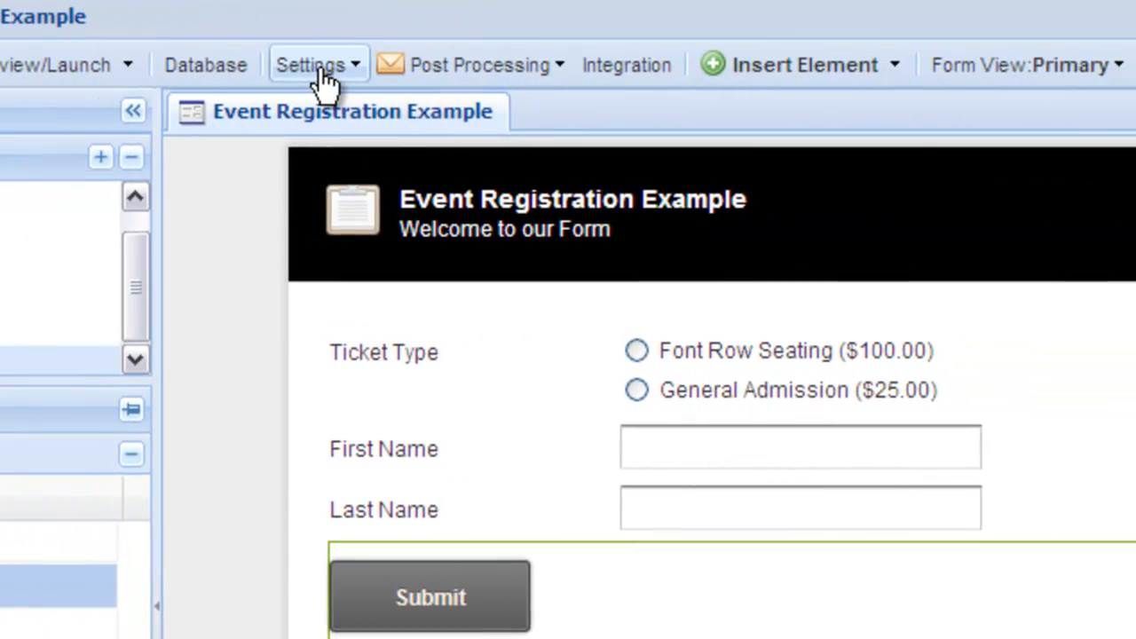
pyautogui.click(641, 71)
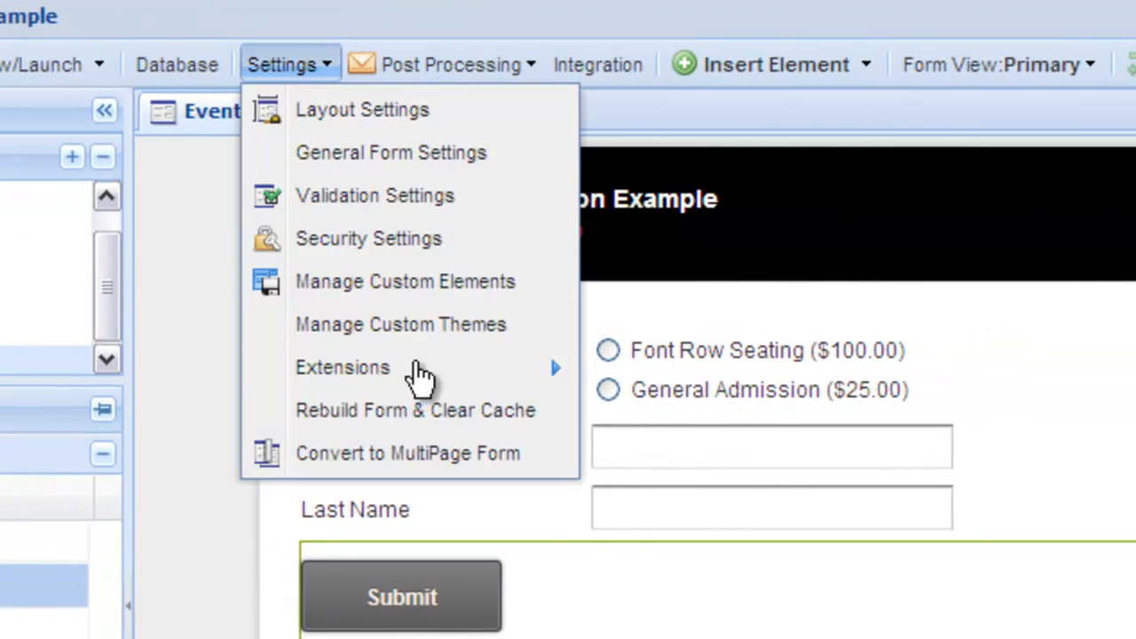
pyautogui.moveTo(409, 367)
pyautogui.click(701, 424)
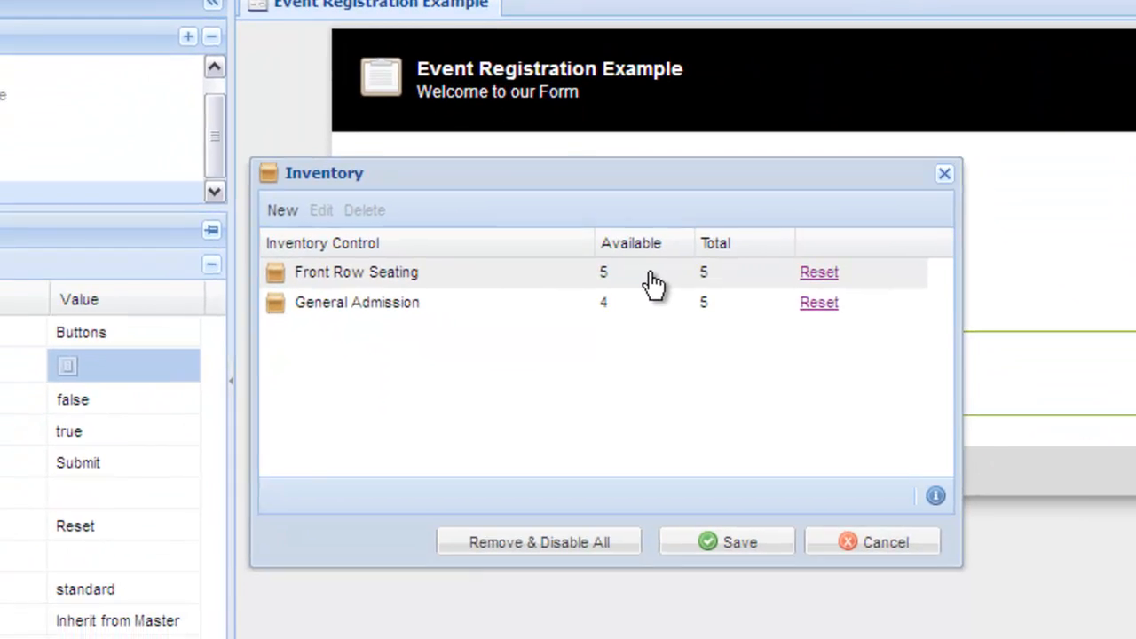
pyautogui.doubleClick(650, 275)
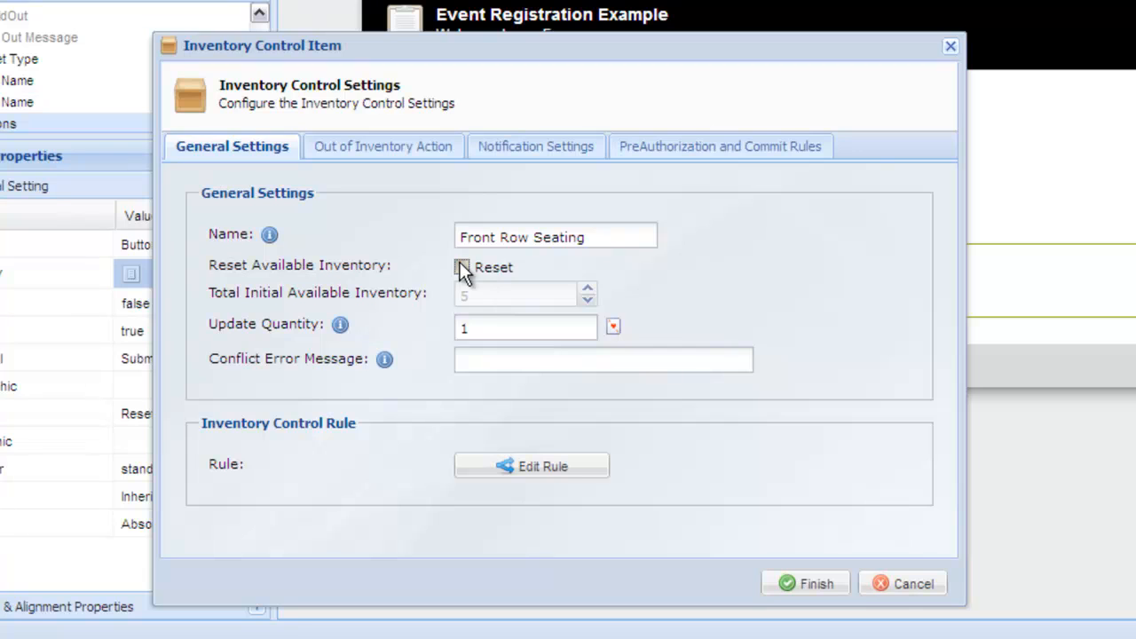
pyautogui.click(462, 267)
pyautogui.press('Tab')
pyautogui.write('1')
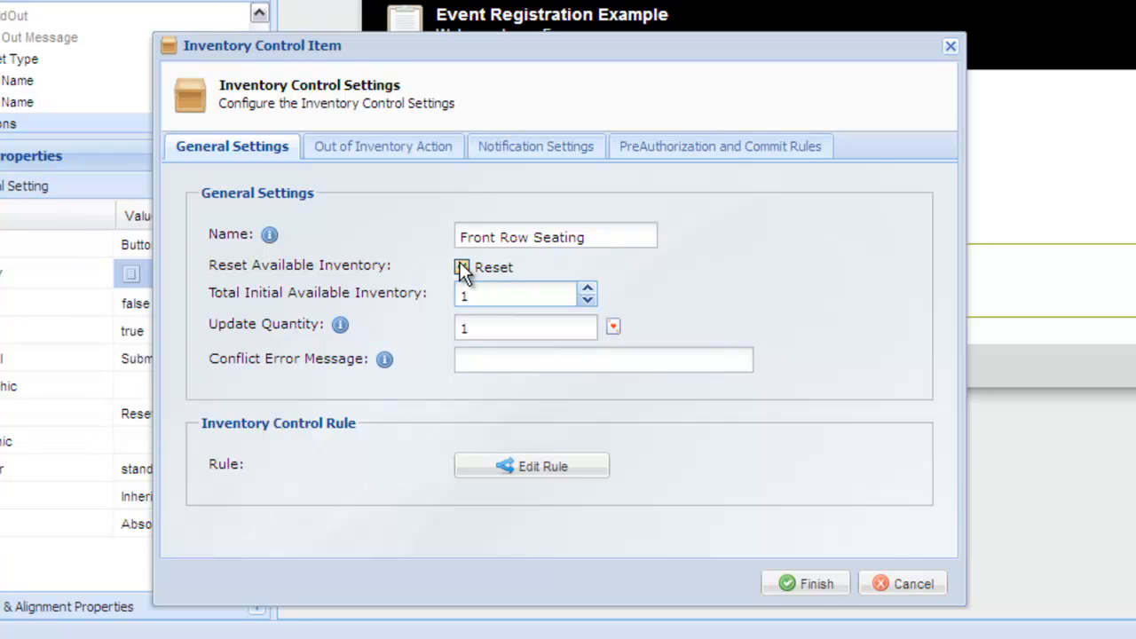
pyautogui.click(813, 585)
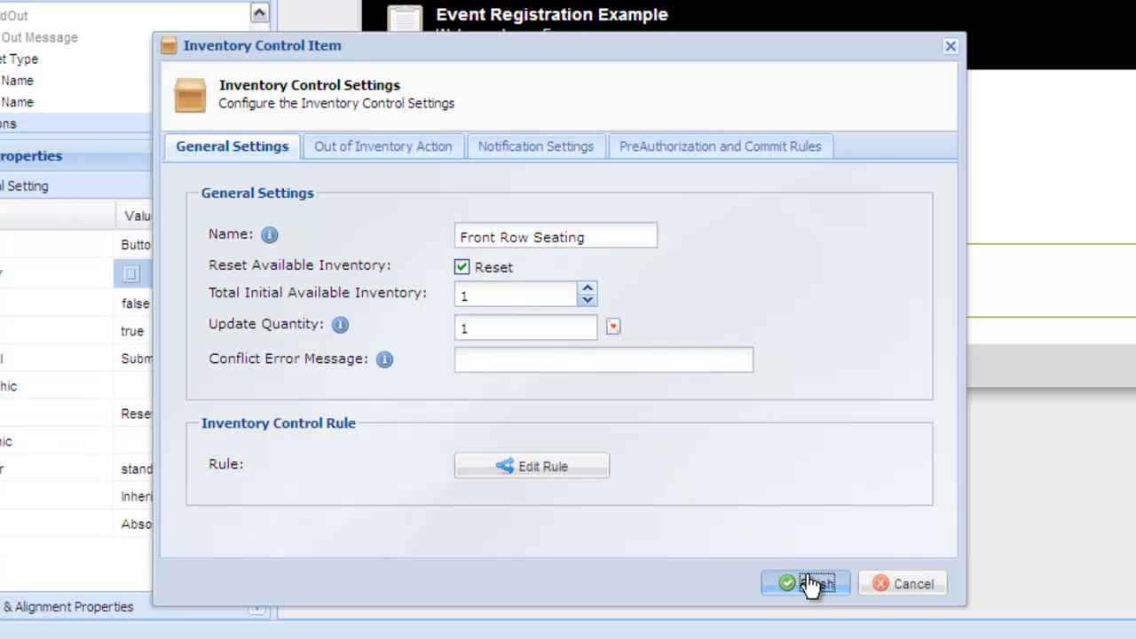
# Reset General Admission with a total initial available inventory of 1
pyautogui.doubleClick(663, 228)
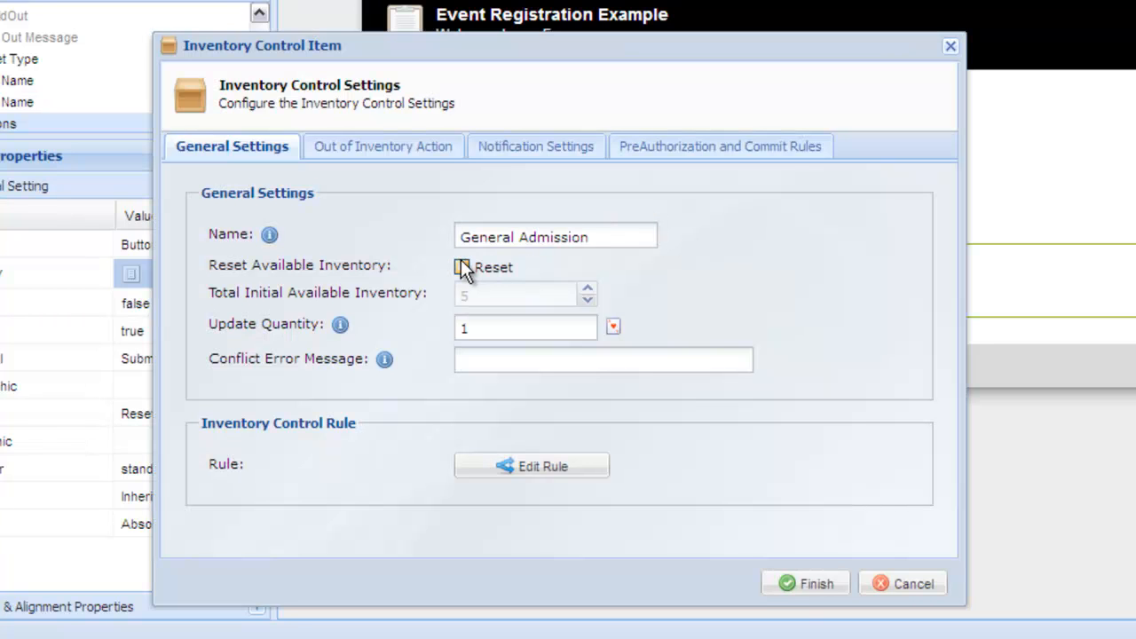
pyautogui.click(462, 267)
pyautogui.press('Tab')
pyautogui.write('1')
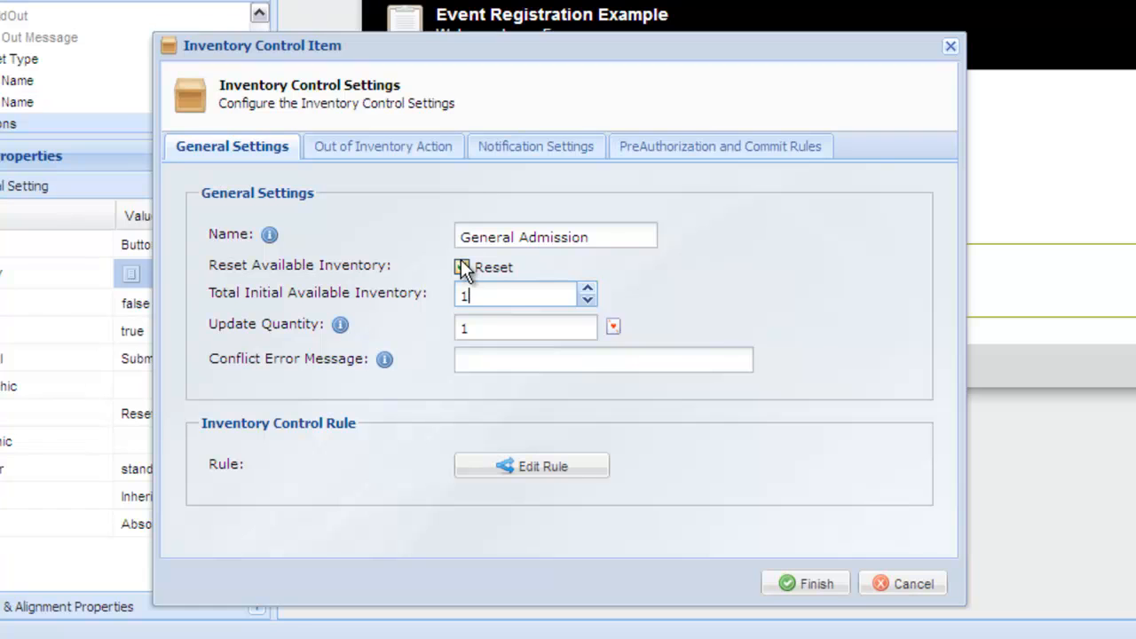
pyautogui.click(820, 584)
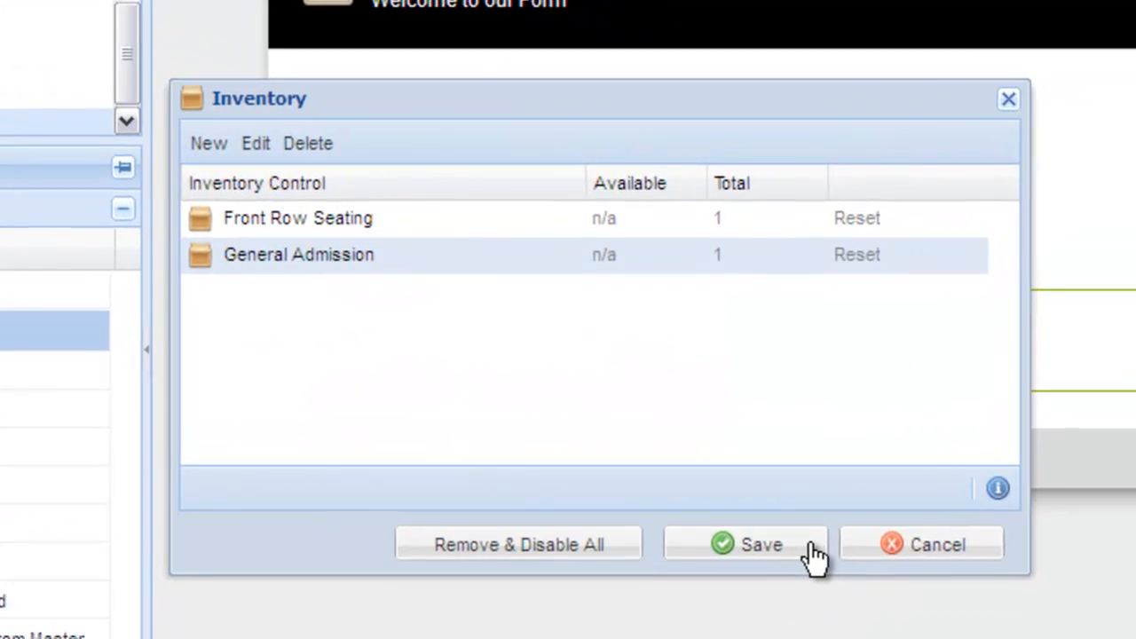
# Save the inventory settings and save the form
pyautogui.click(813, 560)
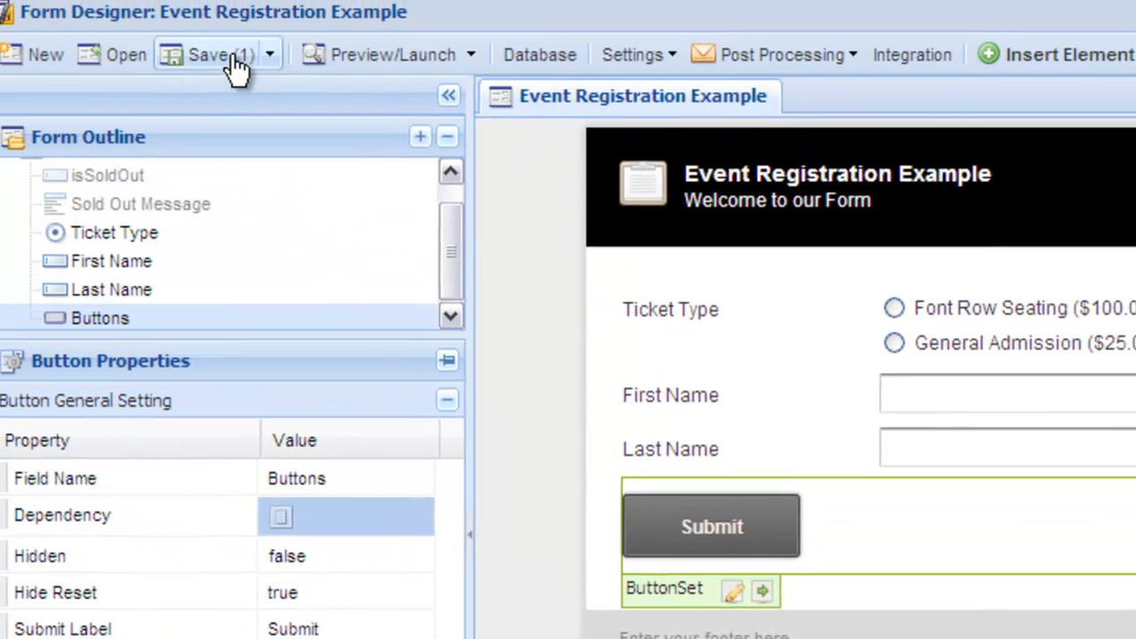
pyautogui.click(0, 0)
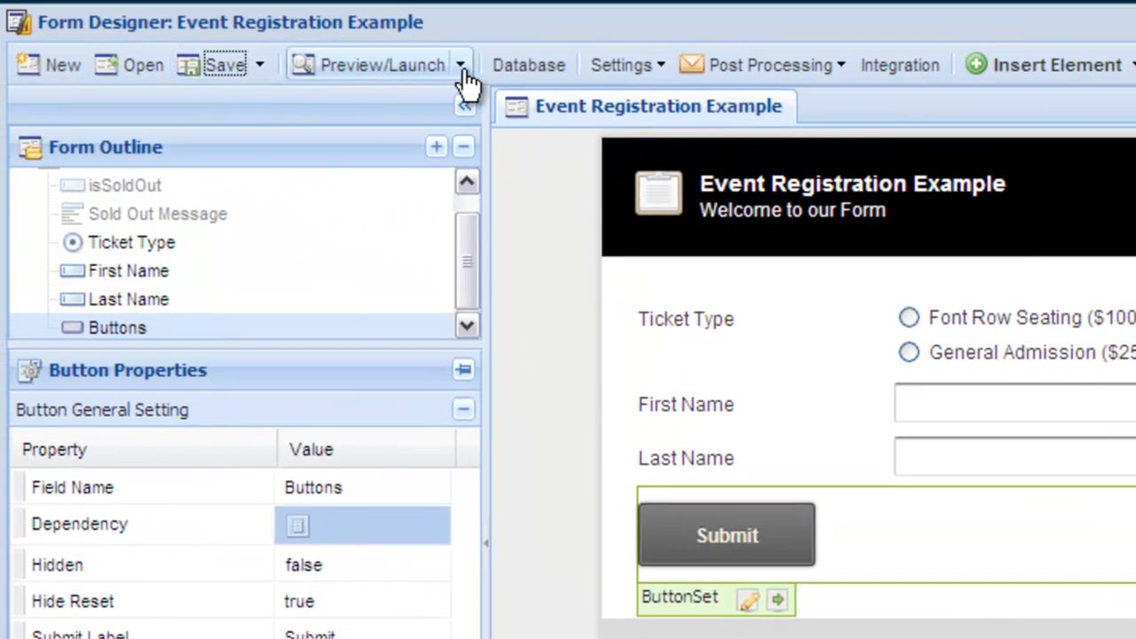
pyautogui.click(461, 67)
# Launch the form, submit it without entering details, and close the browser window
pyautogui.click(471, 192)
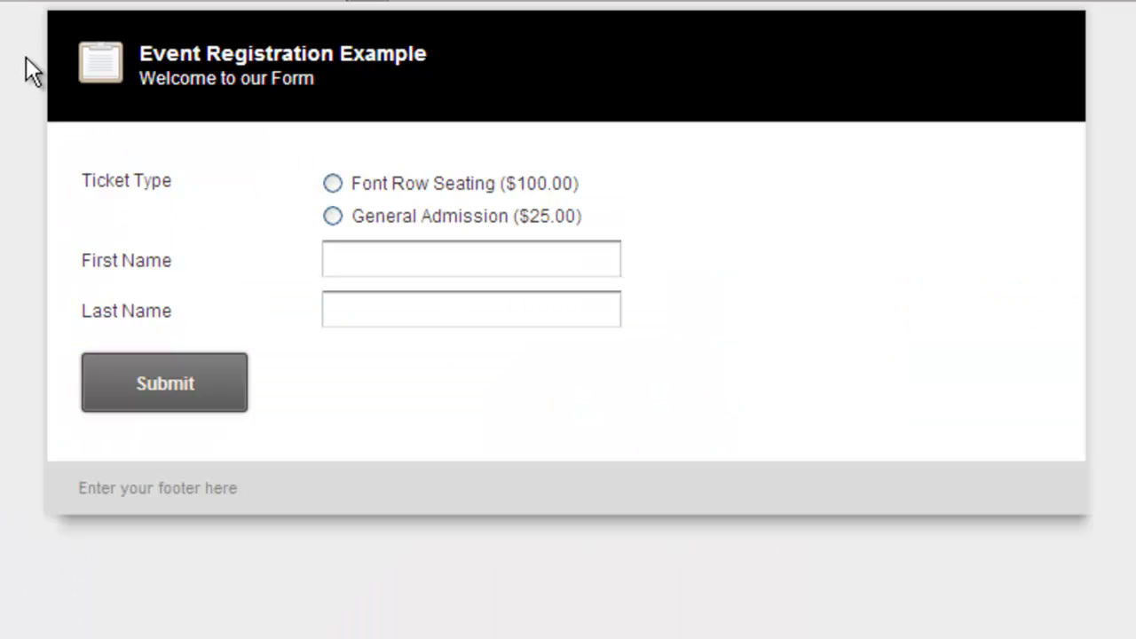
pyautogui.click(223, 385)
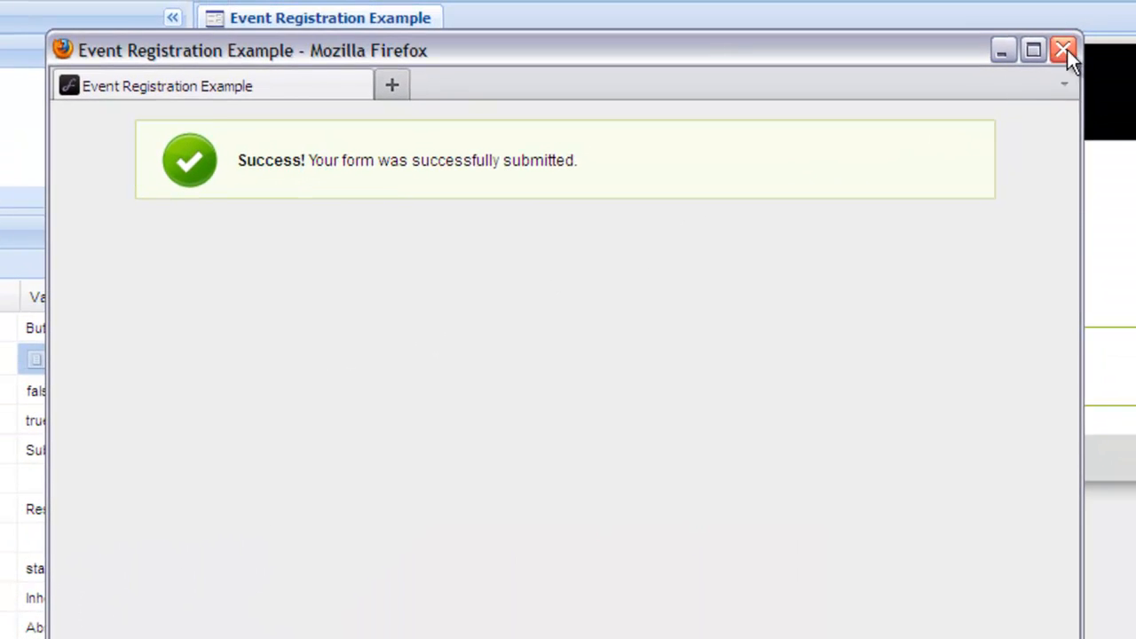
pyautogui.click(1089, 16)
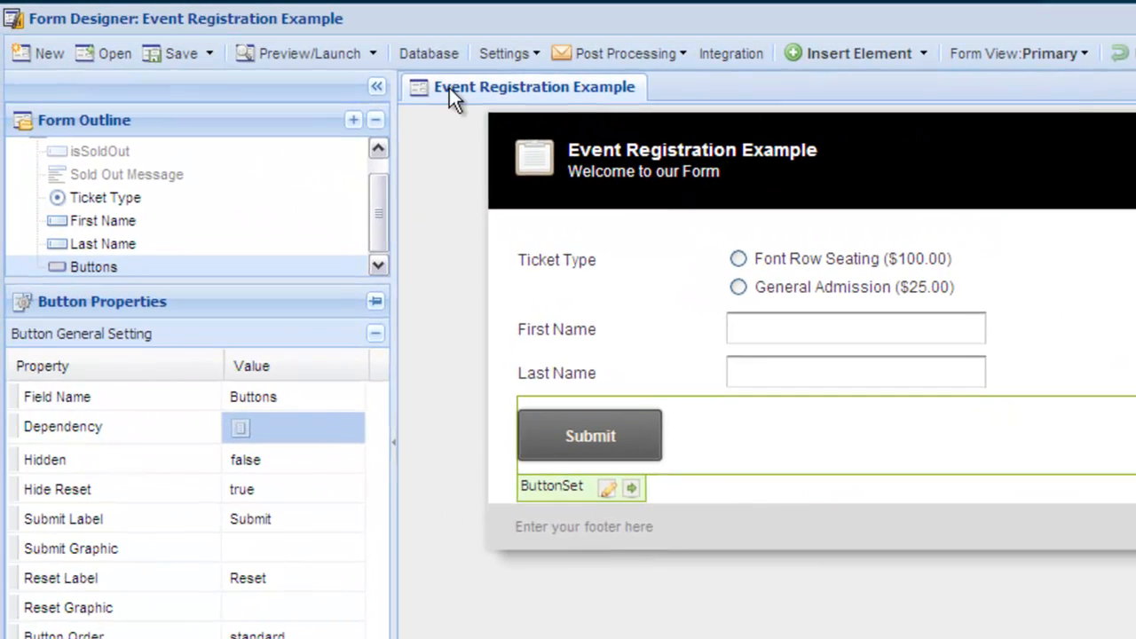
# Launch the live form again, submit the General Admission ticket without entering names, and close the browser window
pyautogui.click(242, 9)
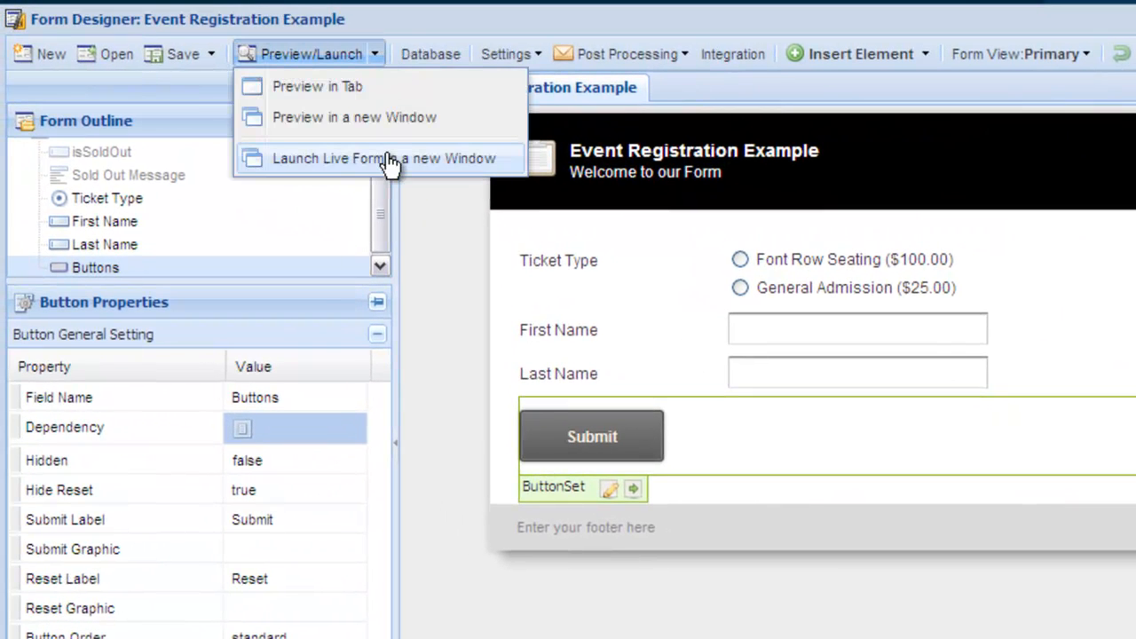
pyautogui.click(391, 160)
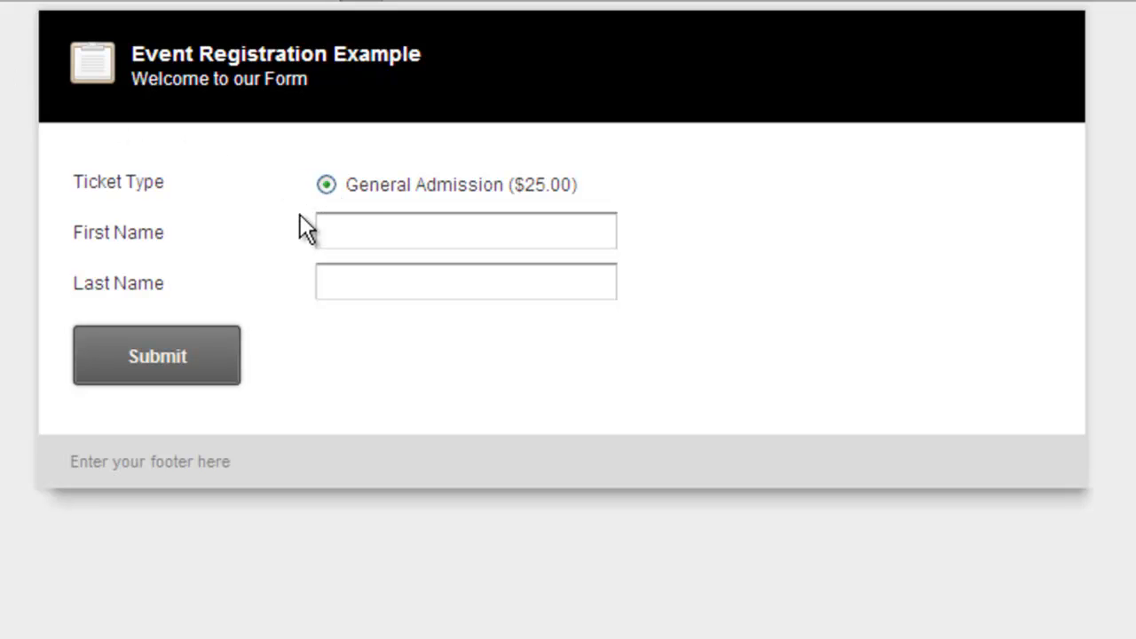
pyautogui.click(216, 345)
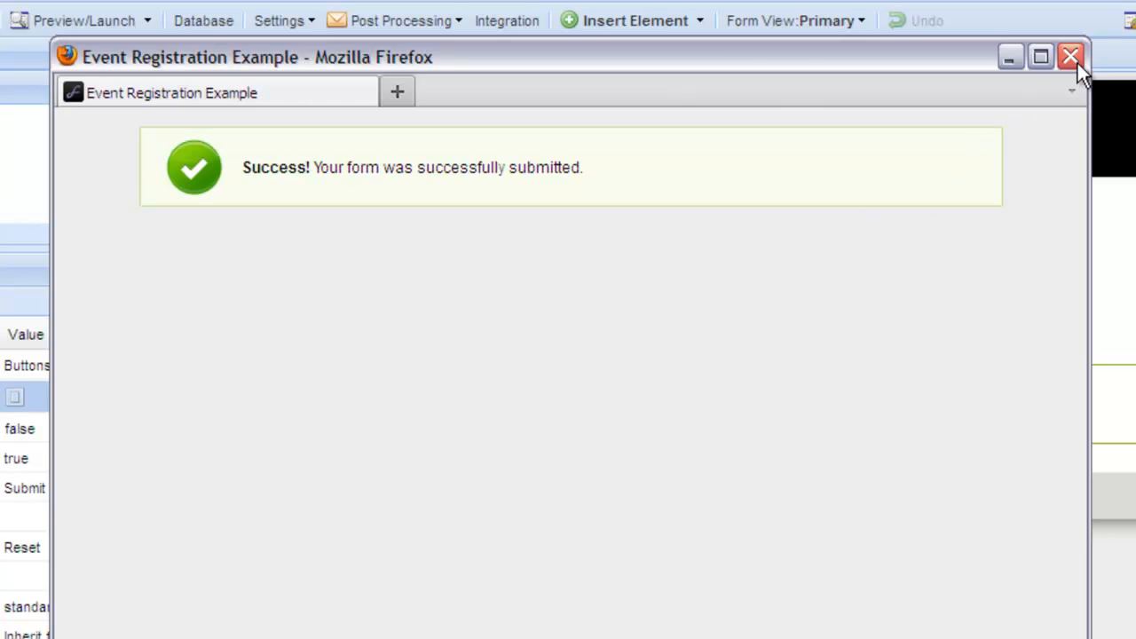
pyautogui.click(1071, 58)
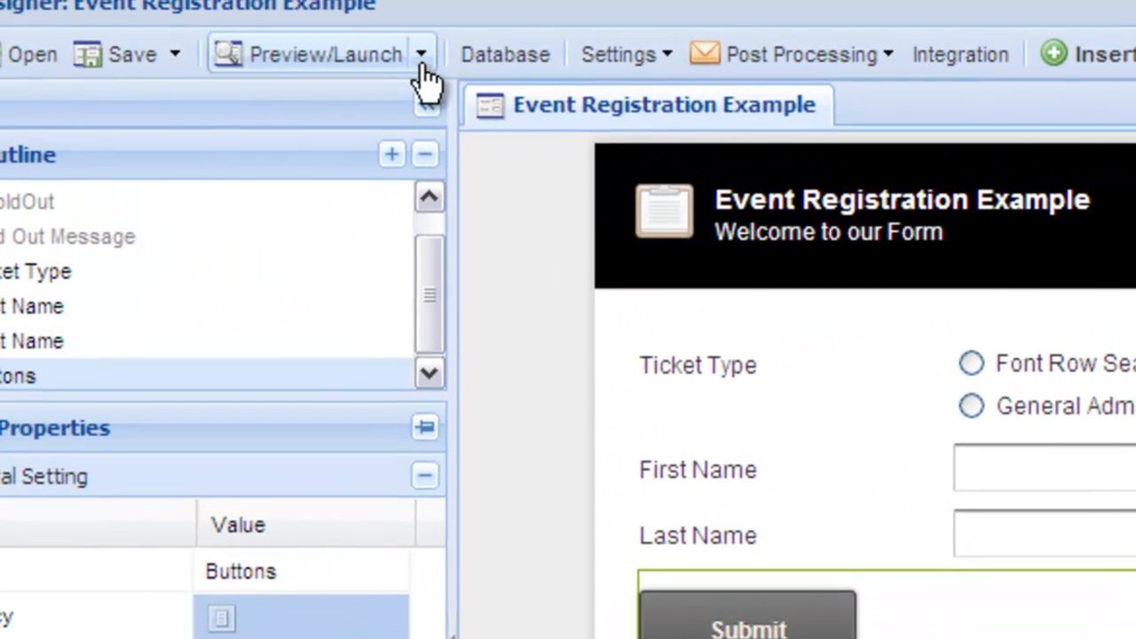
# Launch the live form once more to check the sold-out behaviour, then close the browser window
pyautogui.click(423, 71)
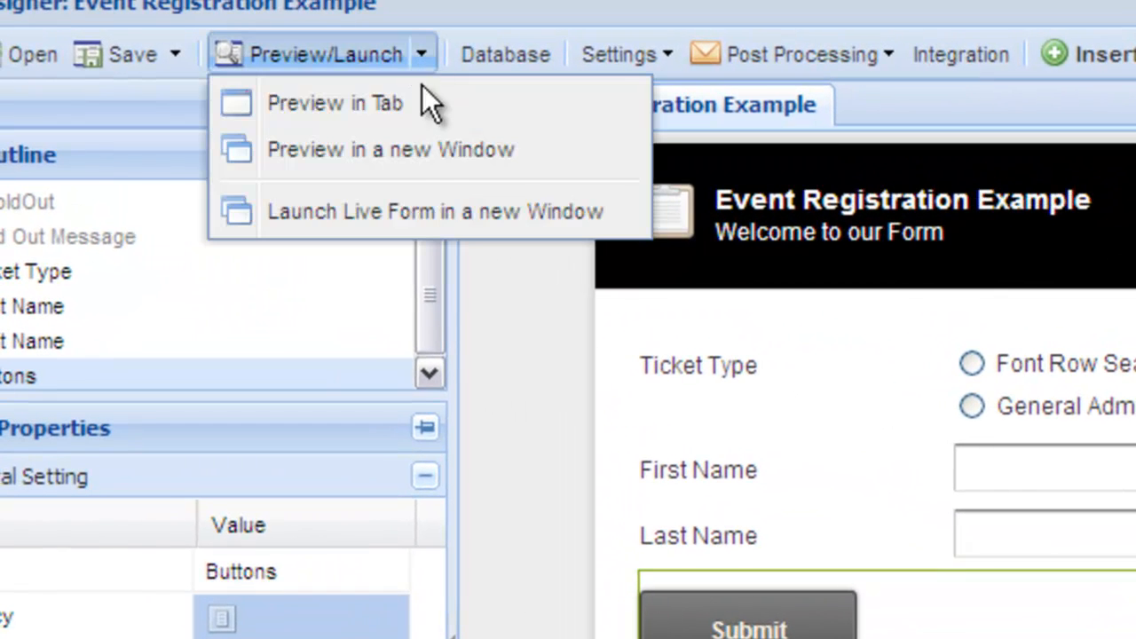
pyautogui.click(428, 222)
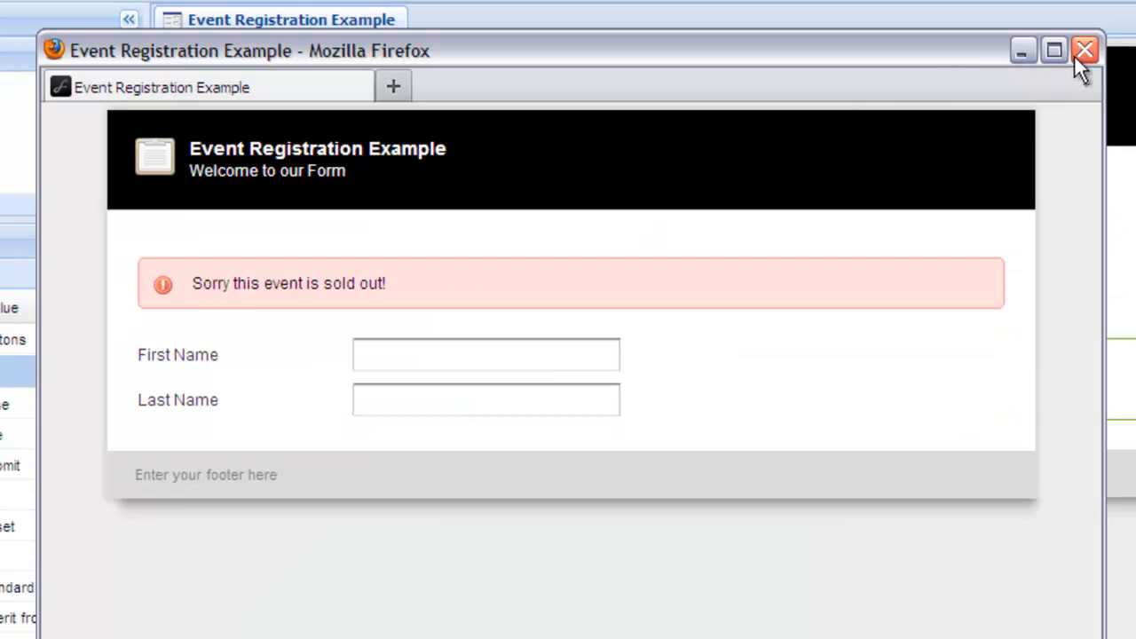
pyautogui.click(1080, 53)
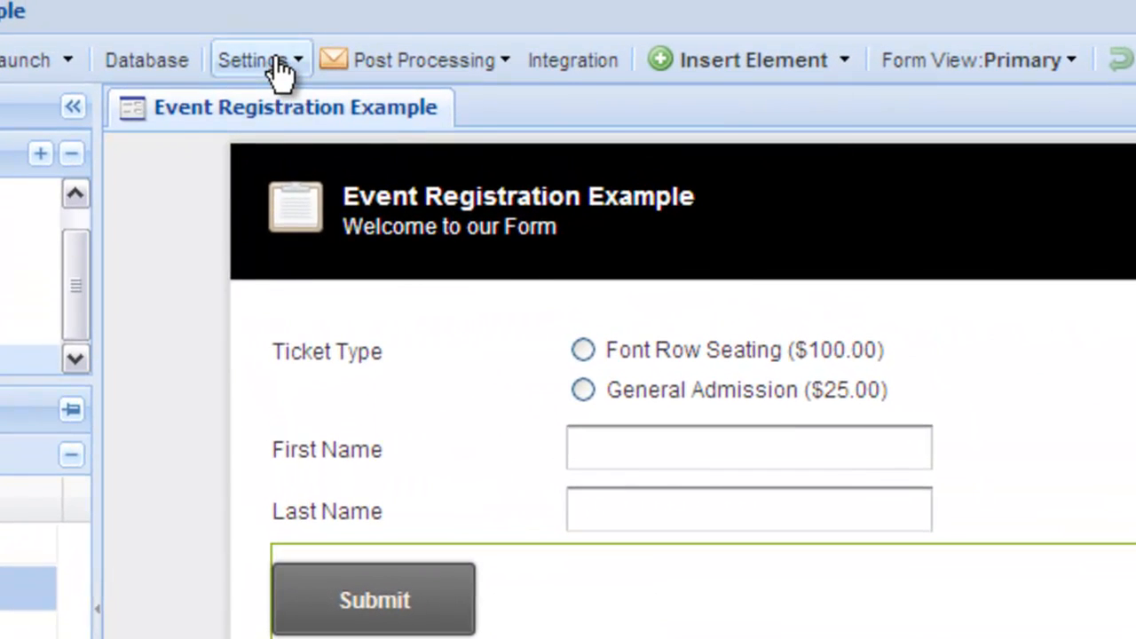
# Open Inventory Control from the form's extension settings to review the ticket inventories
pyautogui.click(273, 39)
pyautogui.moveTo(393, 376)
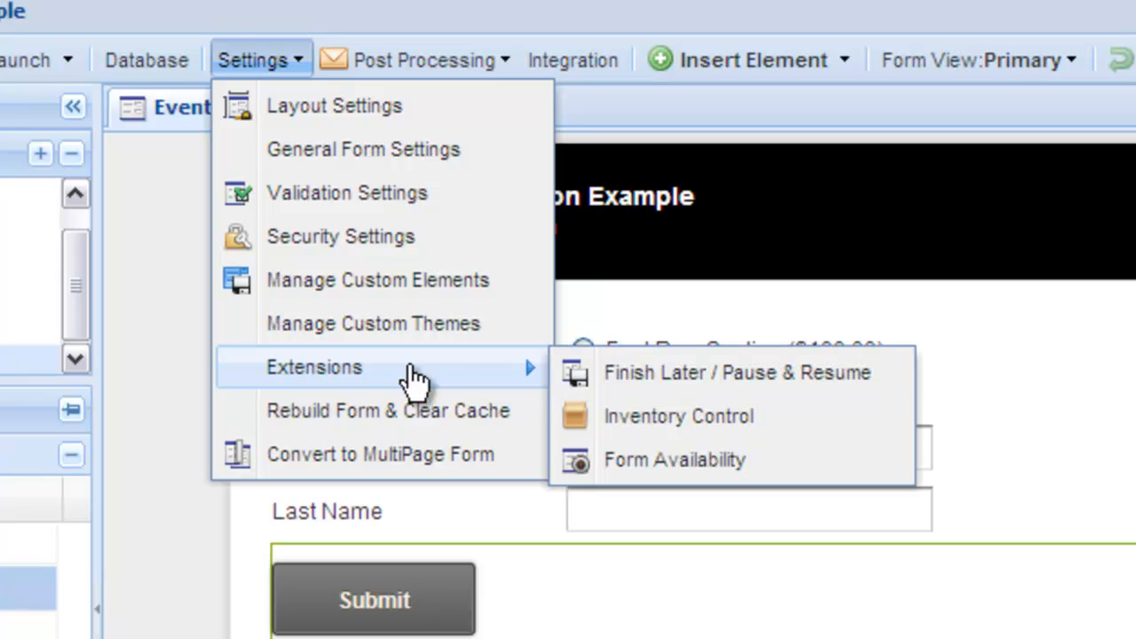
pyautogui.click(684, 415)
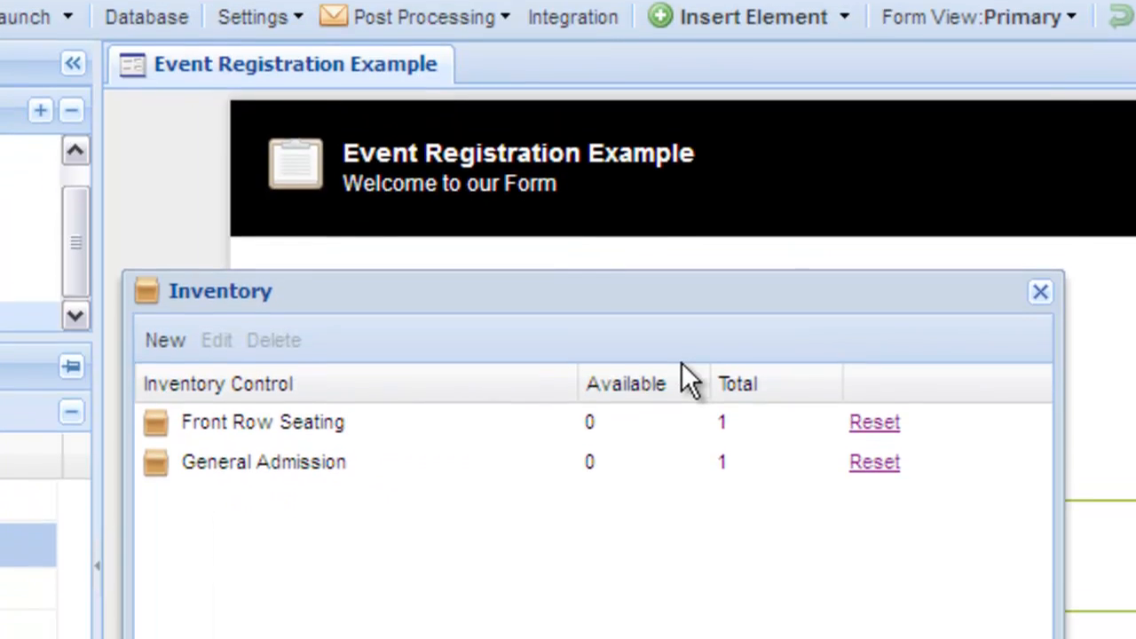